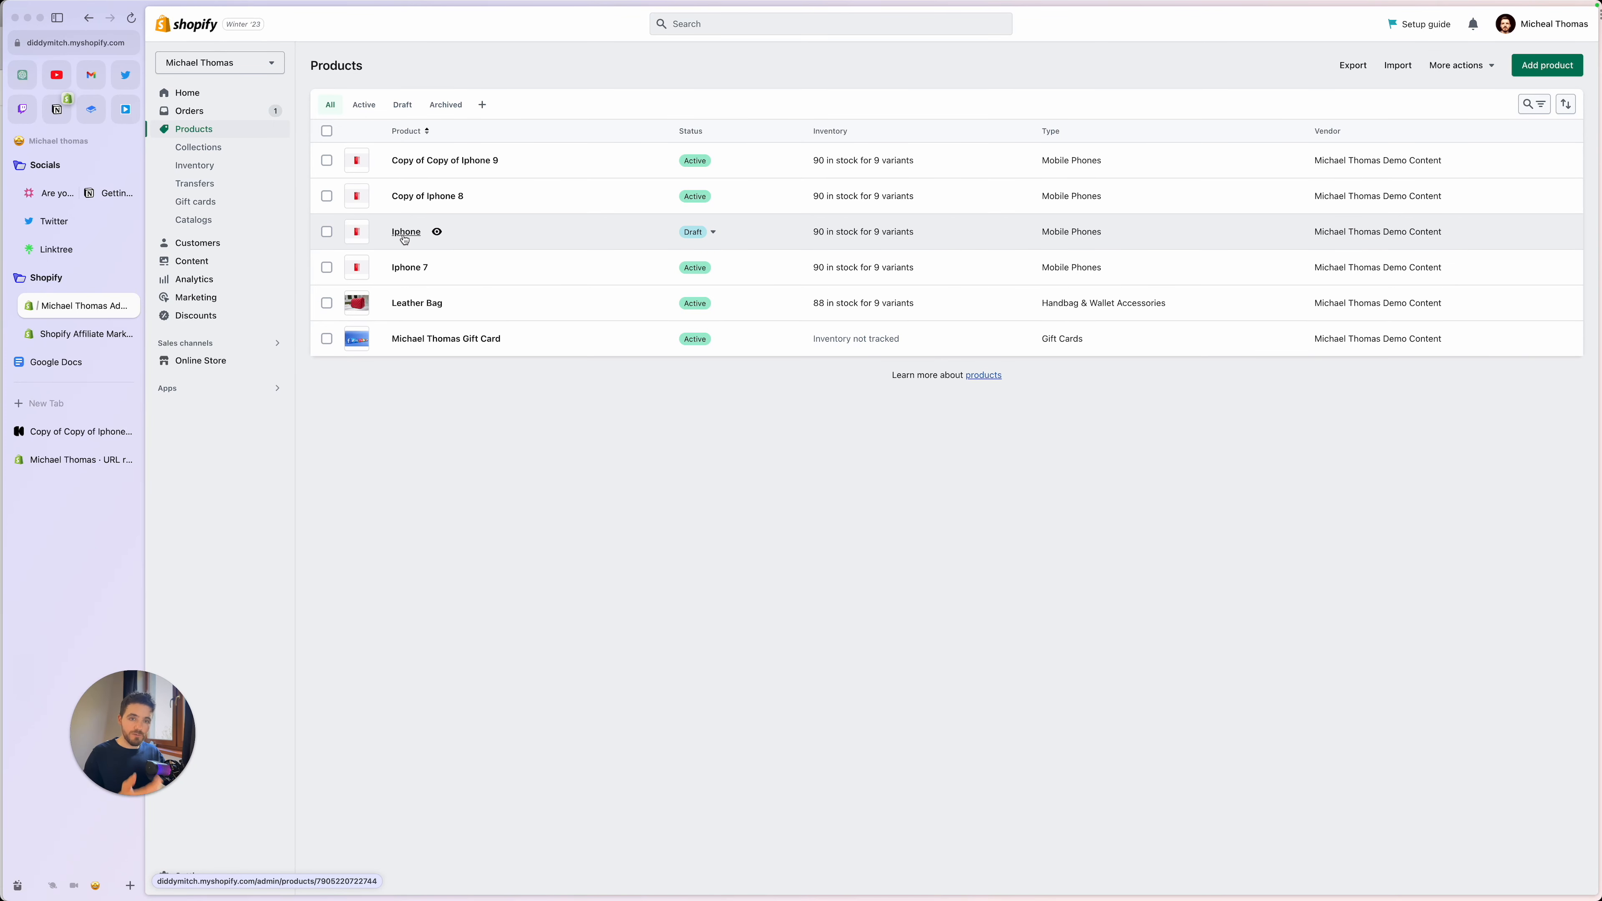
# - Open the existing URL redirect for /products/iphone from the online store's navigation settings
pyautogui.click(201, 361)
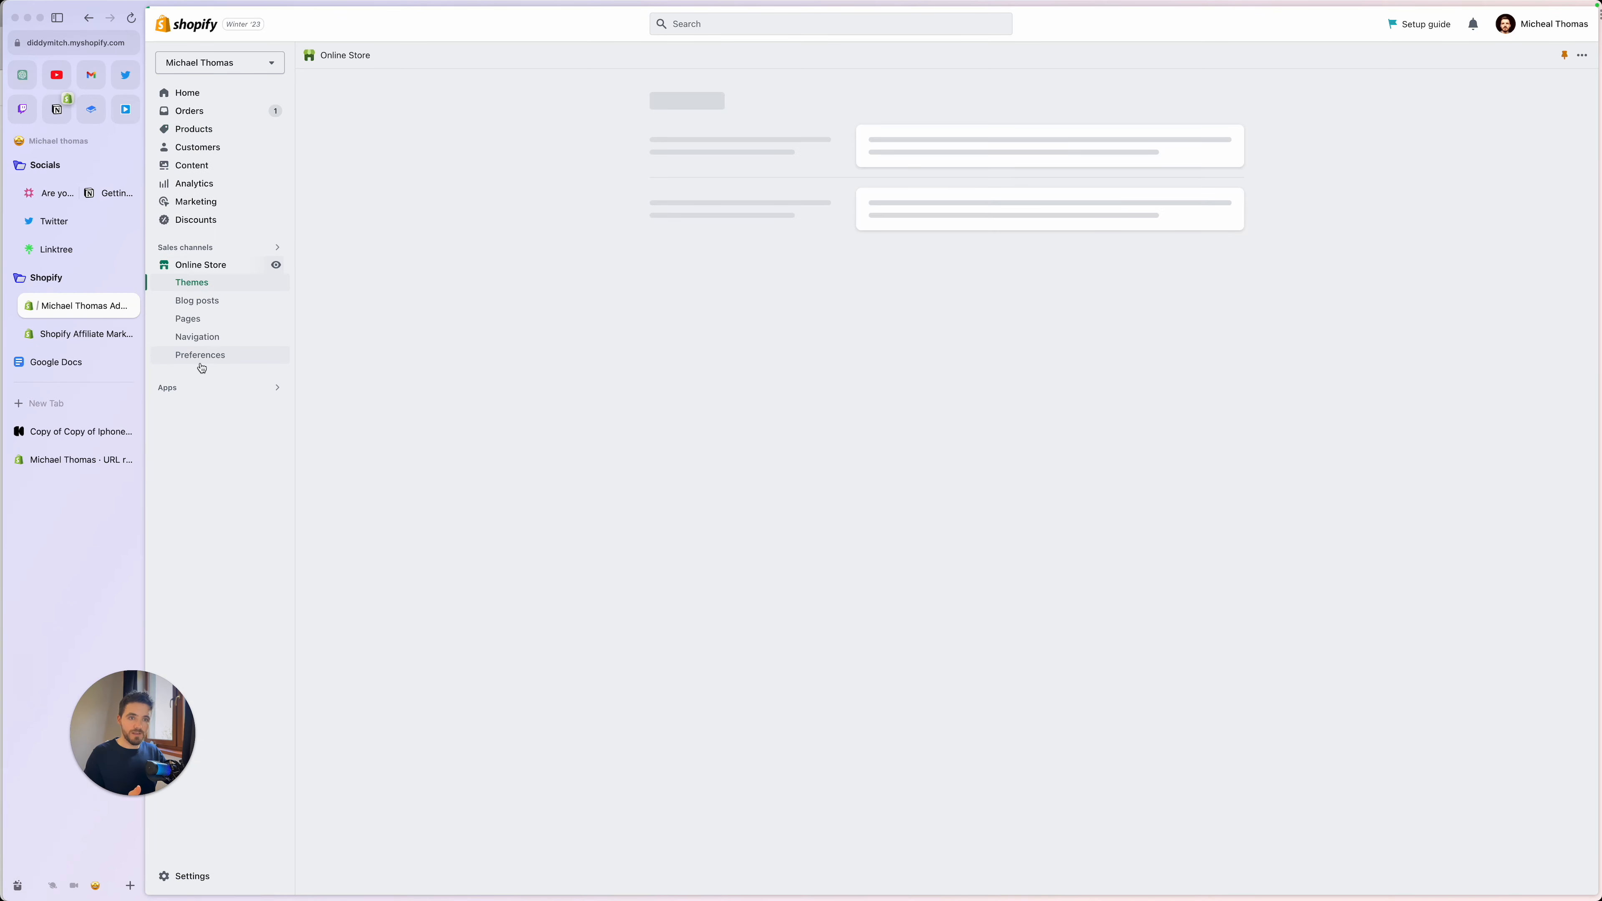
pyautogui.click(203, 340)
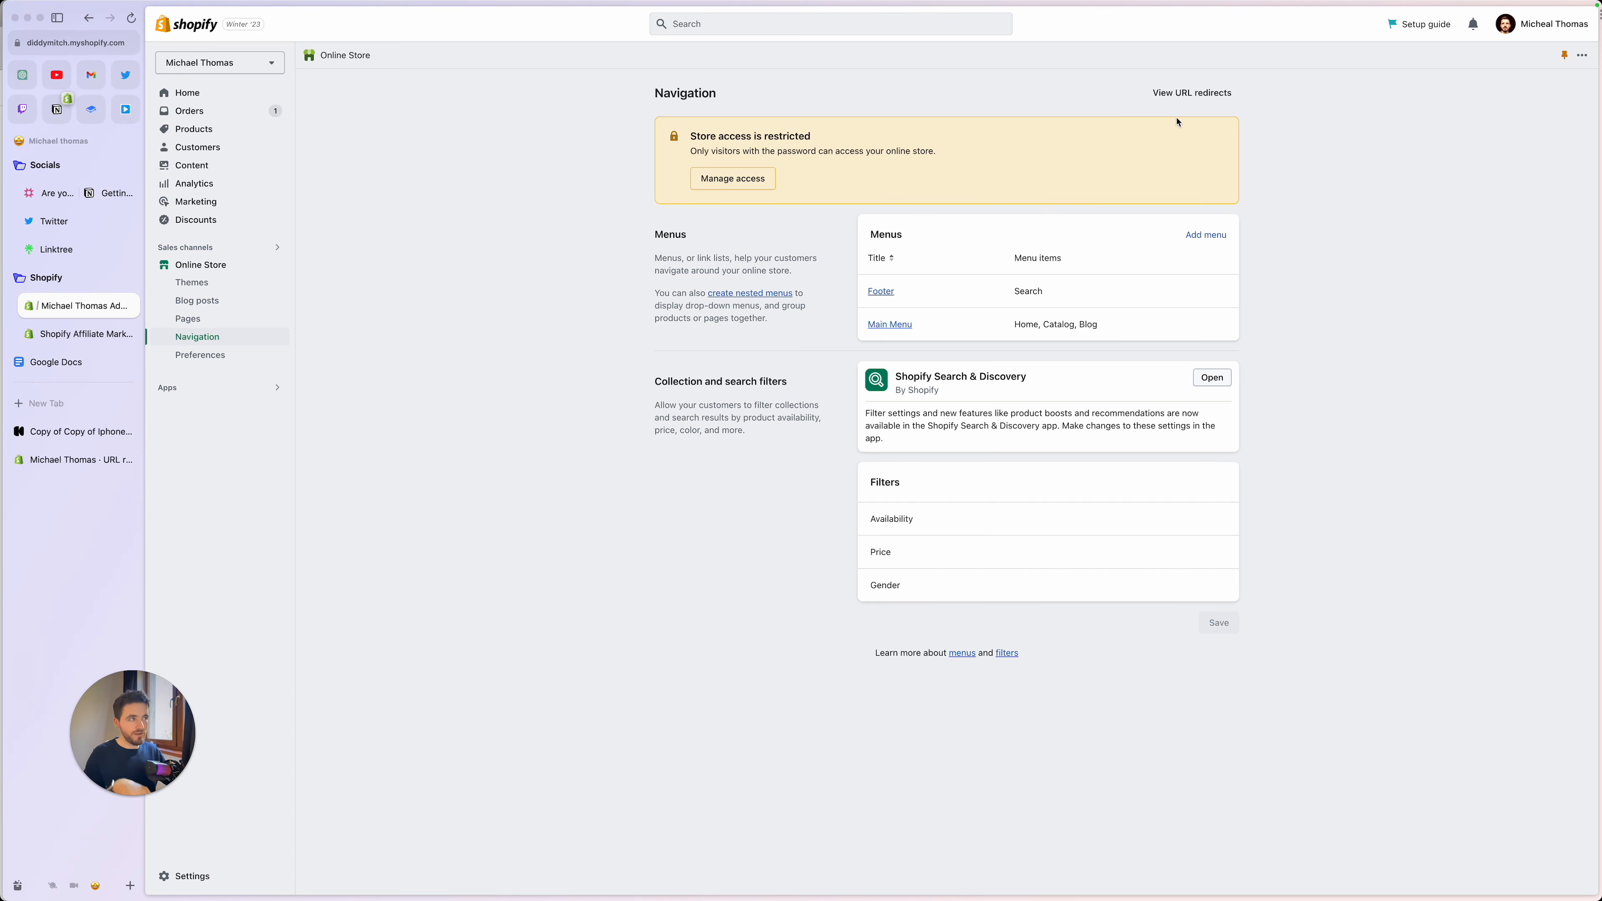
pyautogui.click(1191, 95)
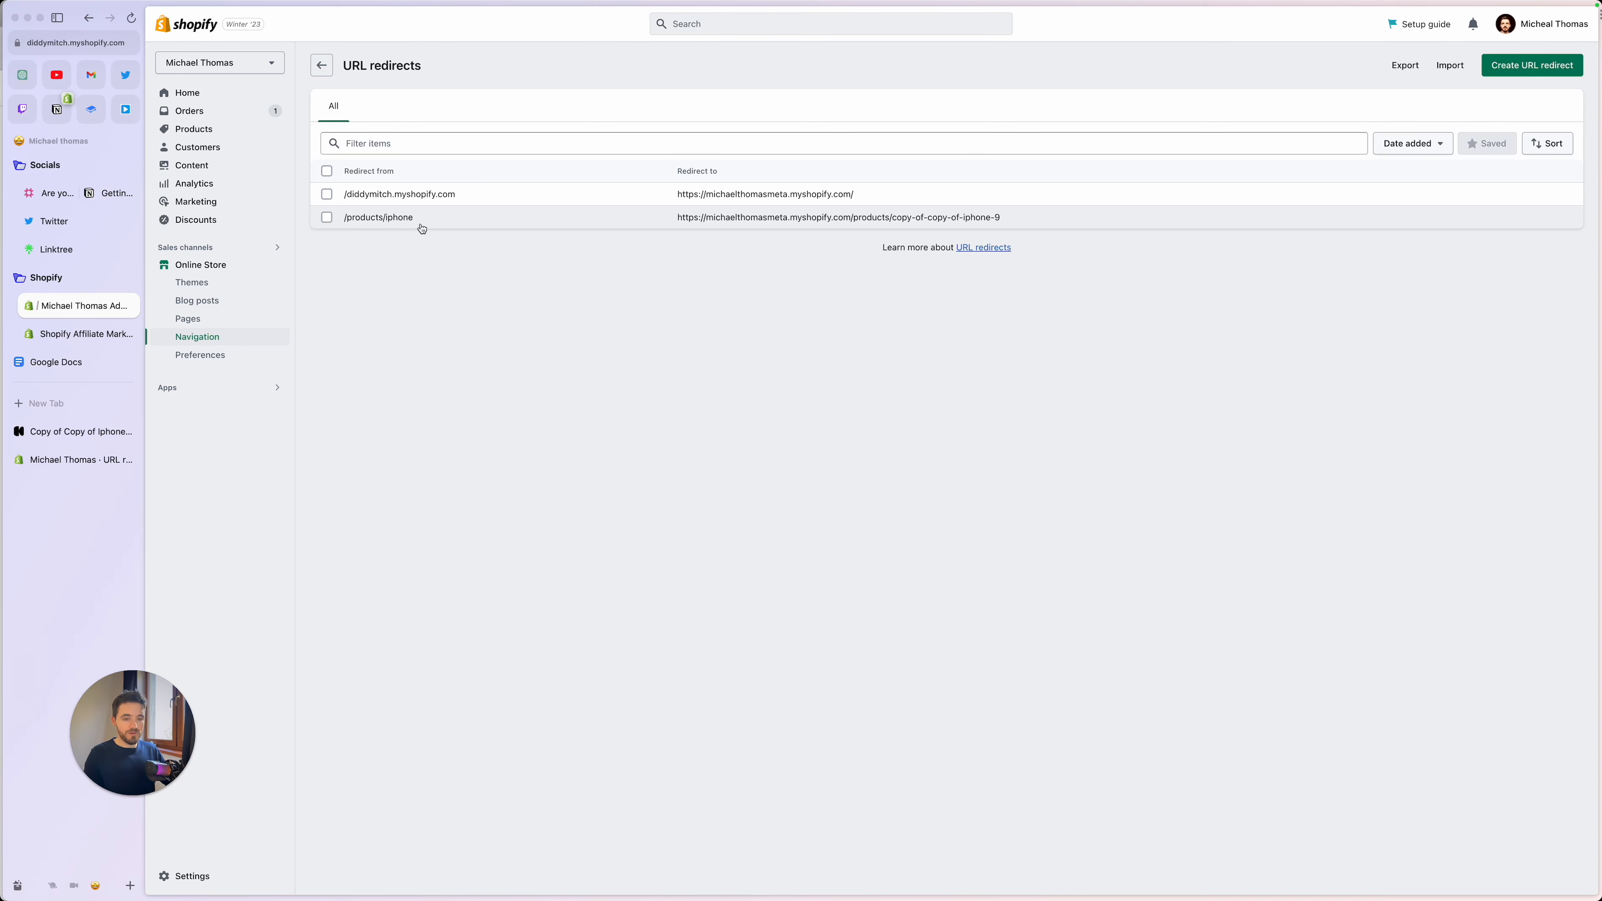
pyautogui.click(730, 218)
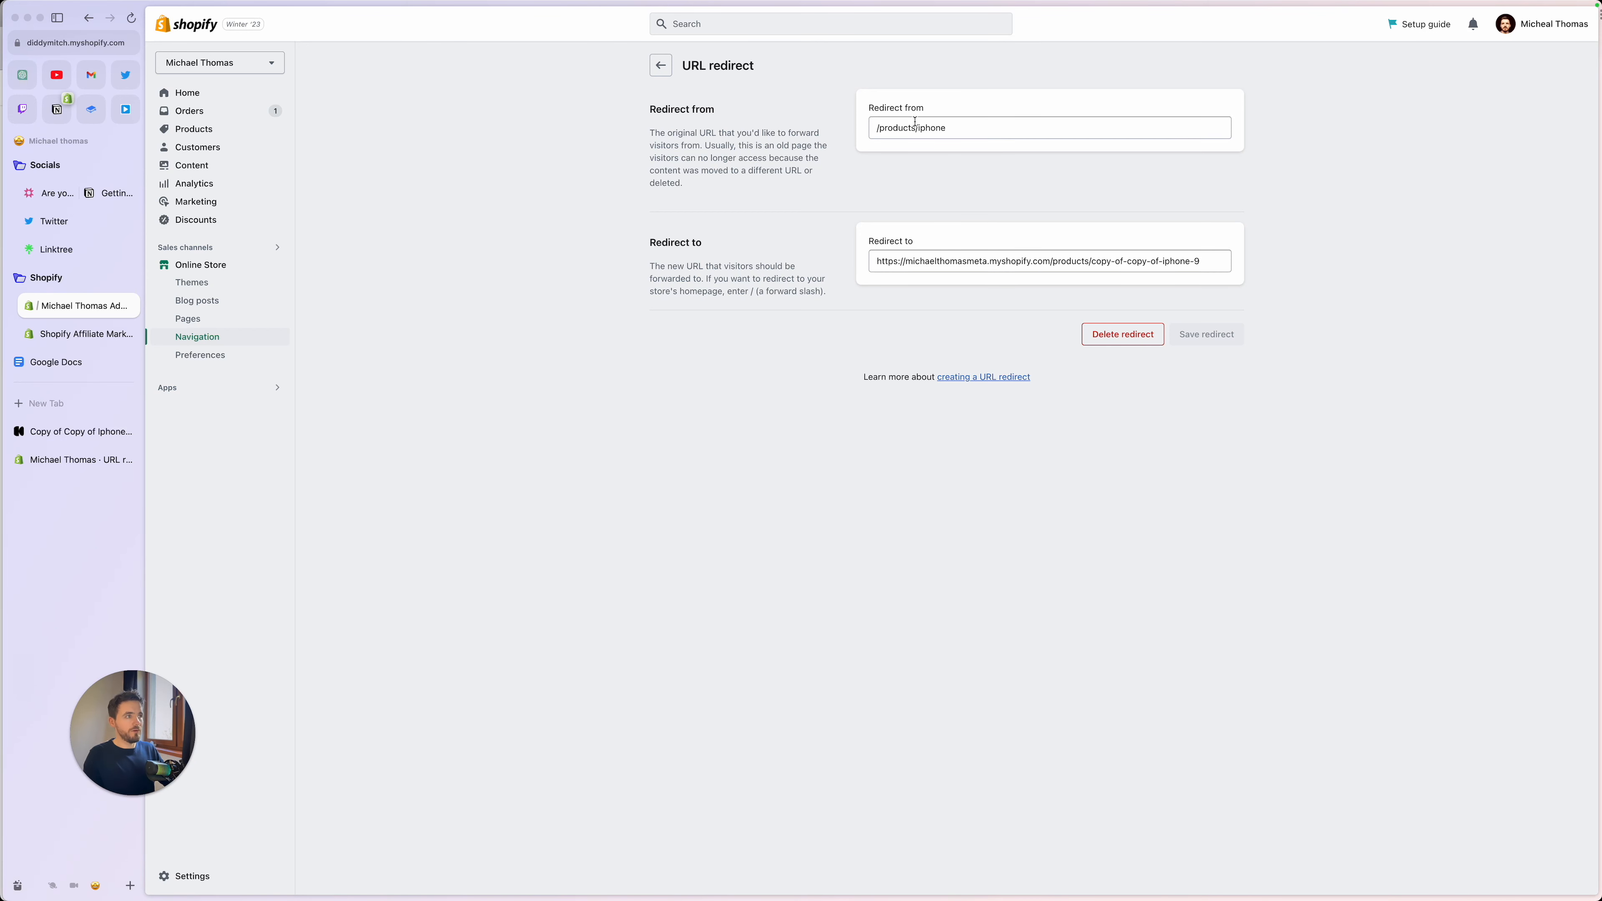
# - Replace the redirect's source path with the store's full product URL ending in /products/iphone and save the redirect
pyautogui.moveTo(948, 128); pyautogui.dragTo(863, 135)
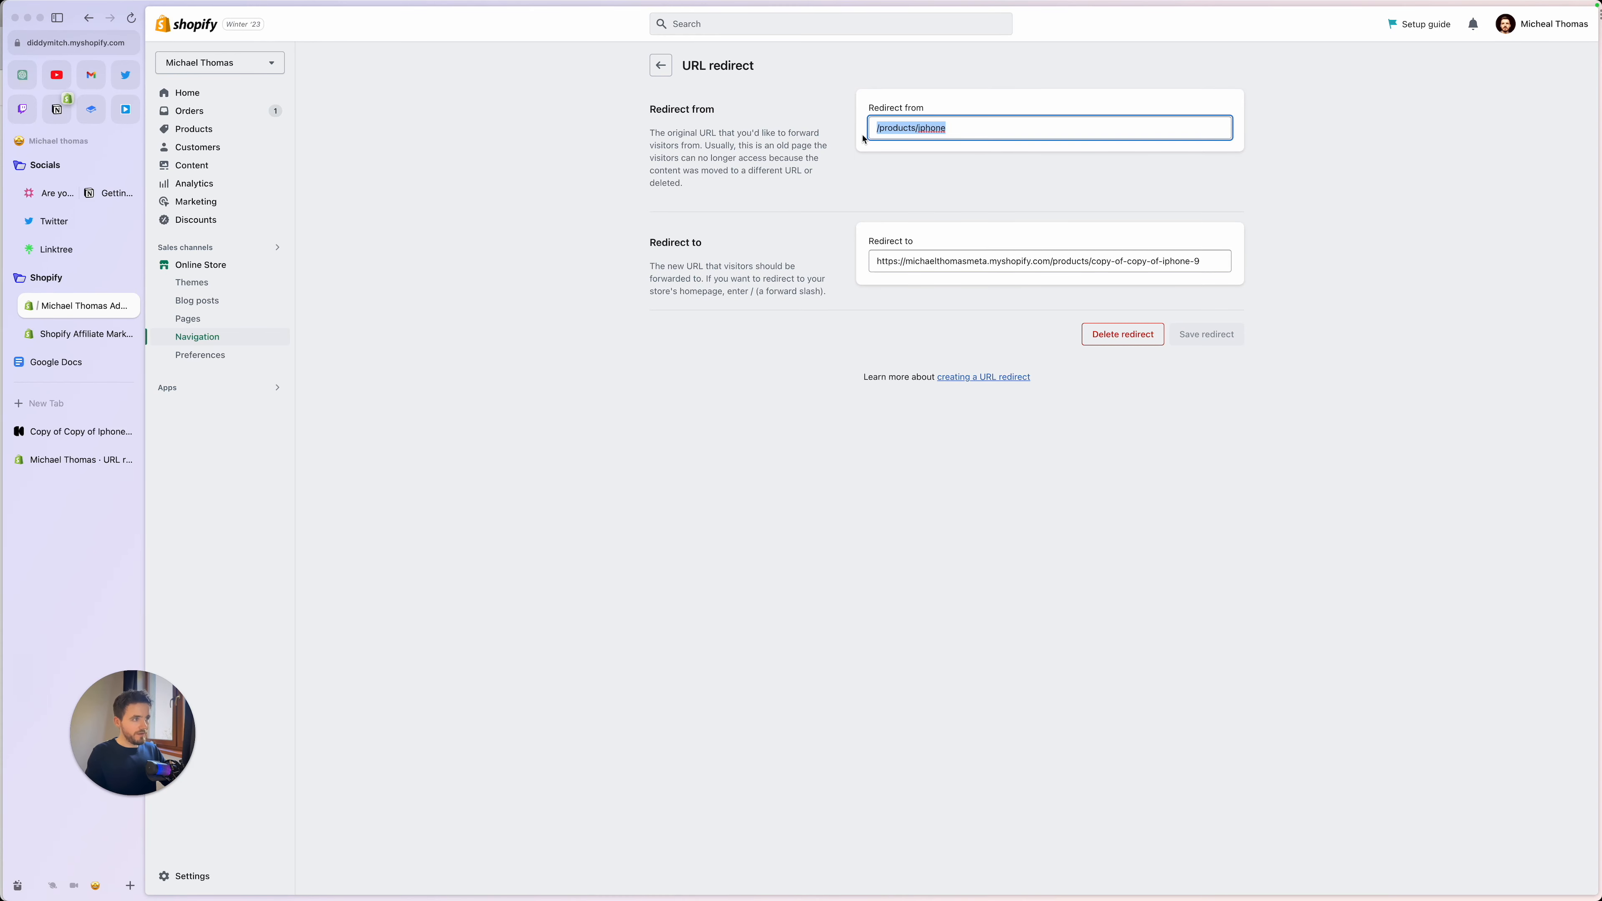
pyautogui.press('super+shift+c')
pyautogui.press('Return')
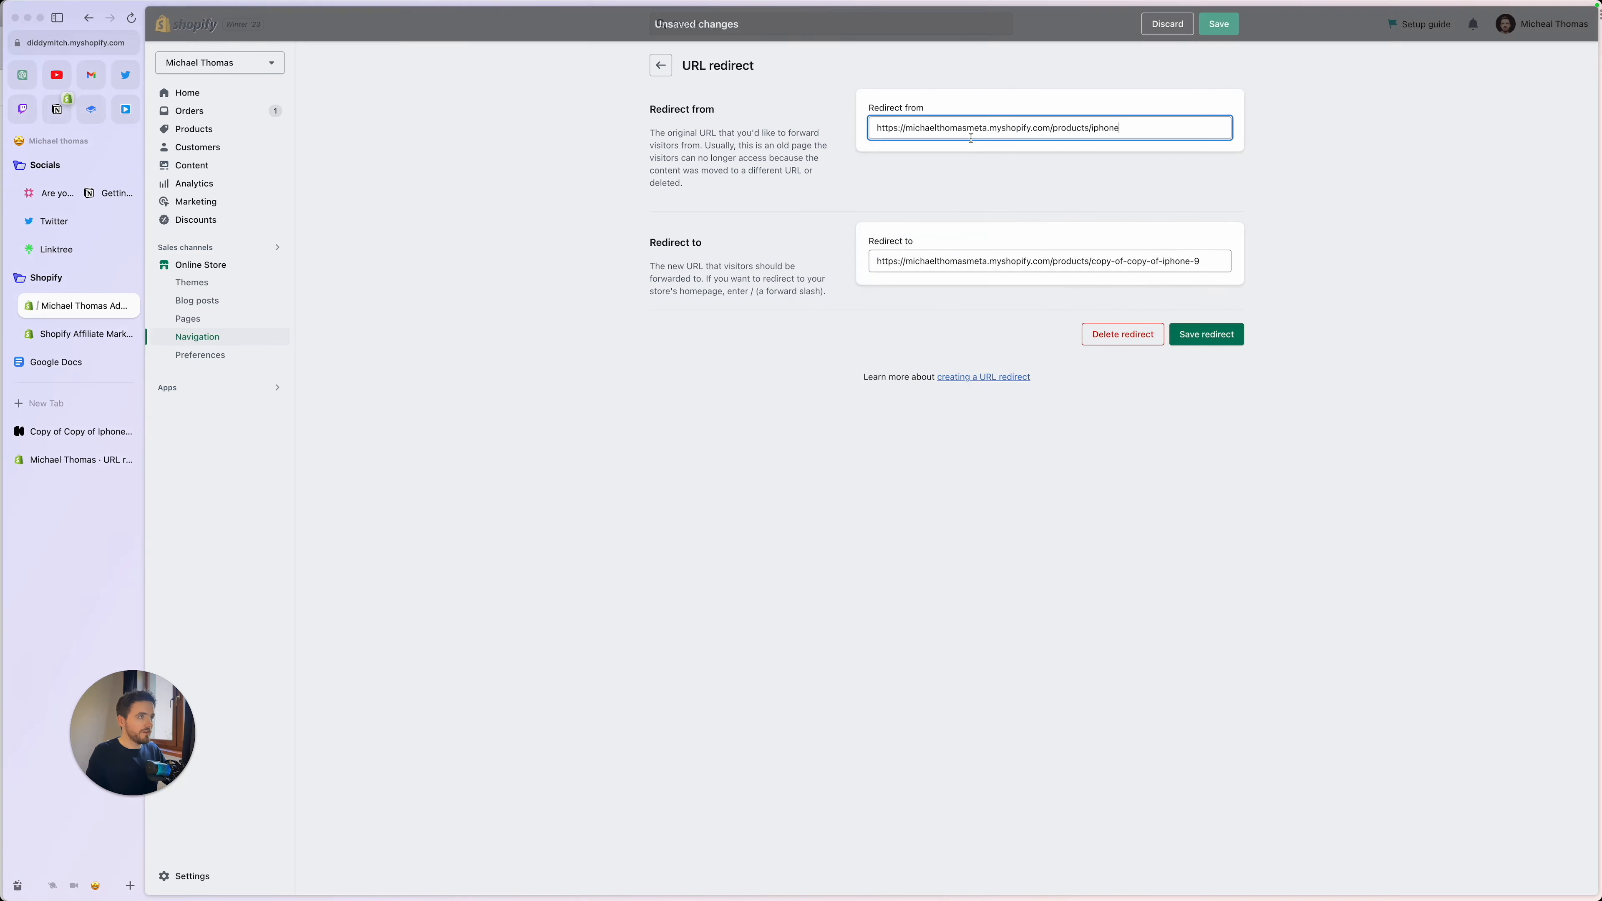
pyautogui.moveTo(872, 129); pyautogui.dragTo(1135, 129)
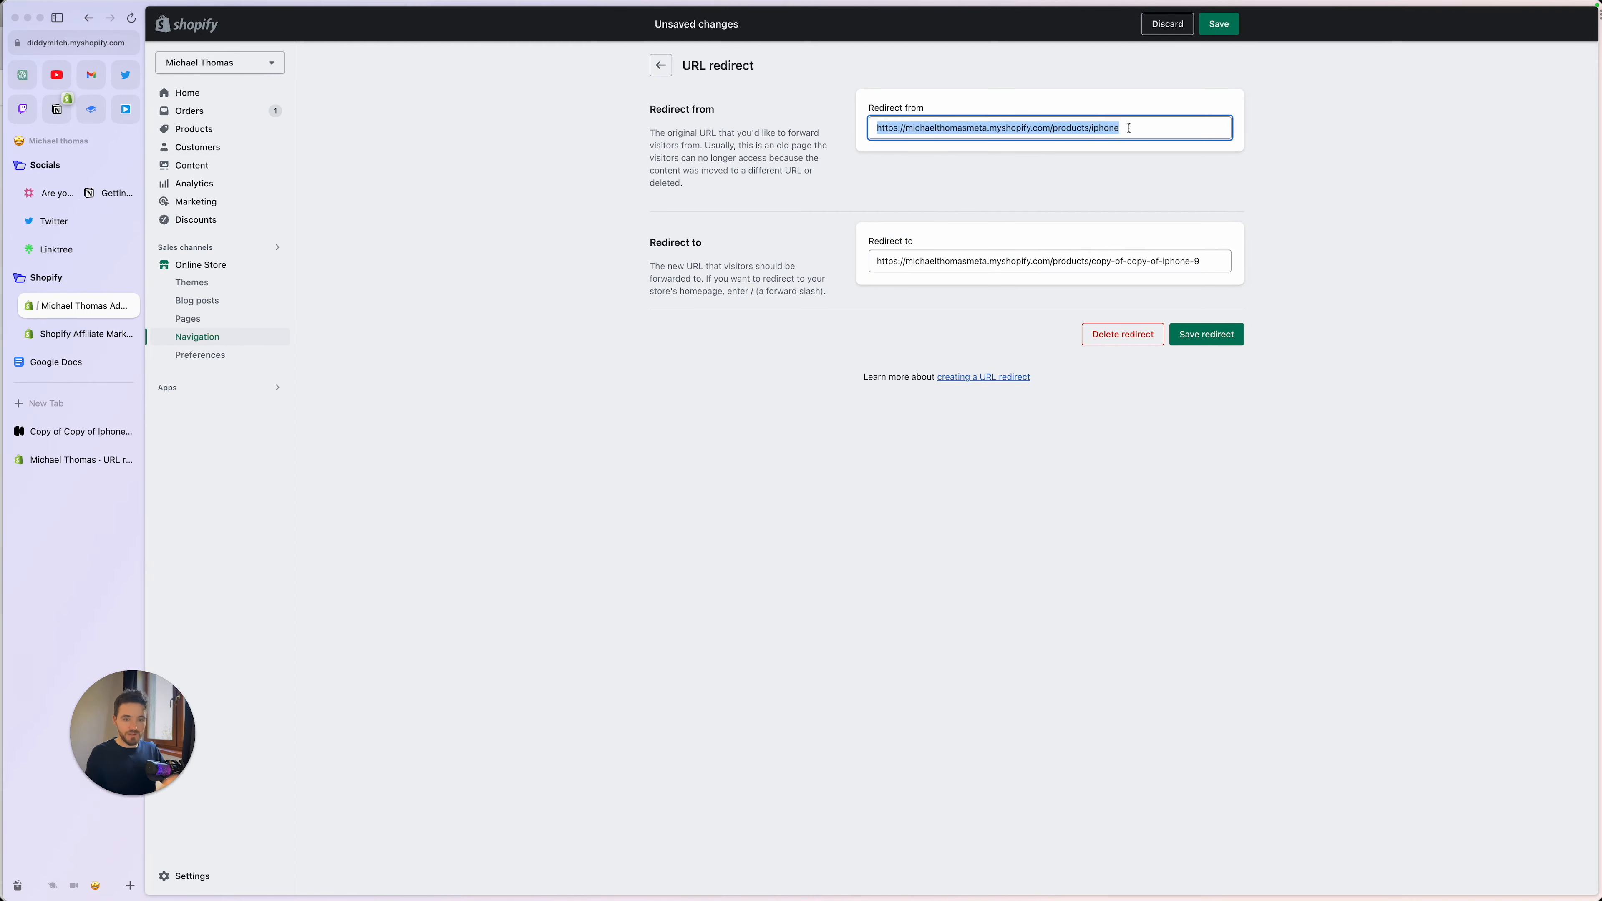
pyautogui.click(958, 369)
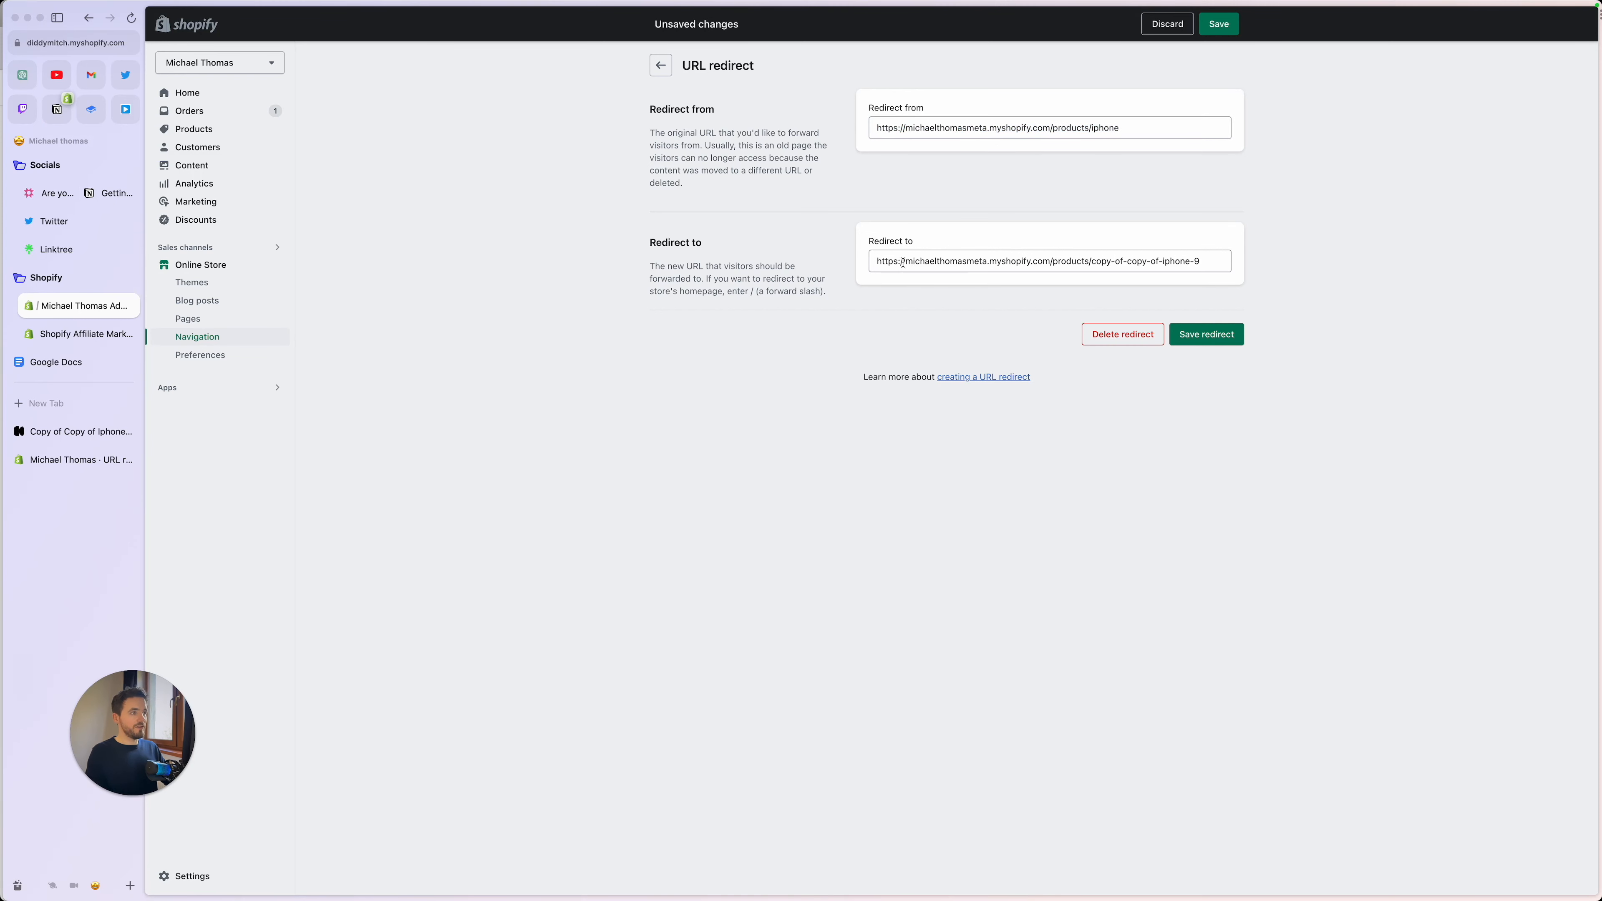
pyautogui.moveTo(876, 261); pyautogui.dragTo(1227, 257)
pyautogui.click(1158, 320)
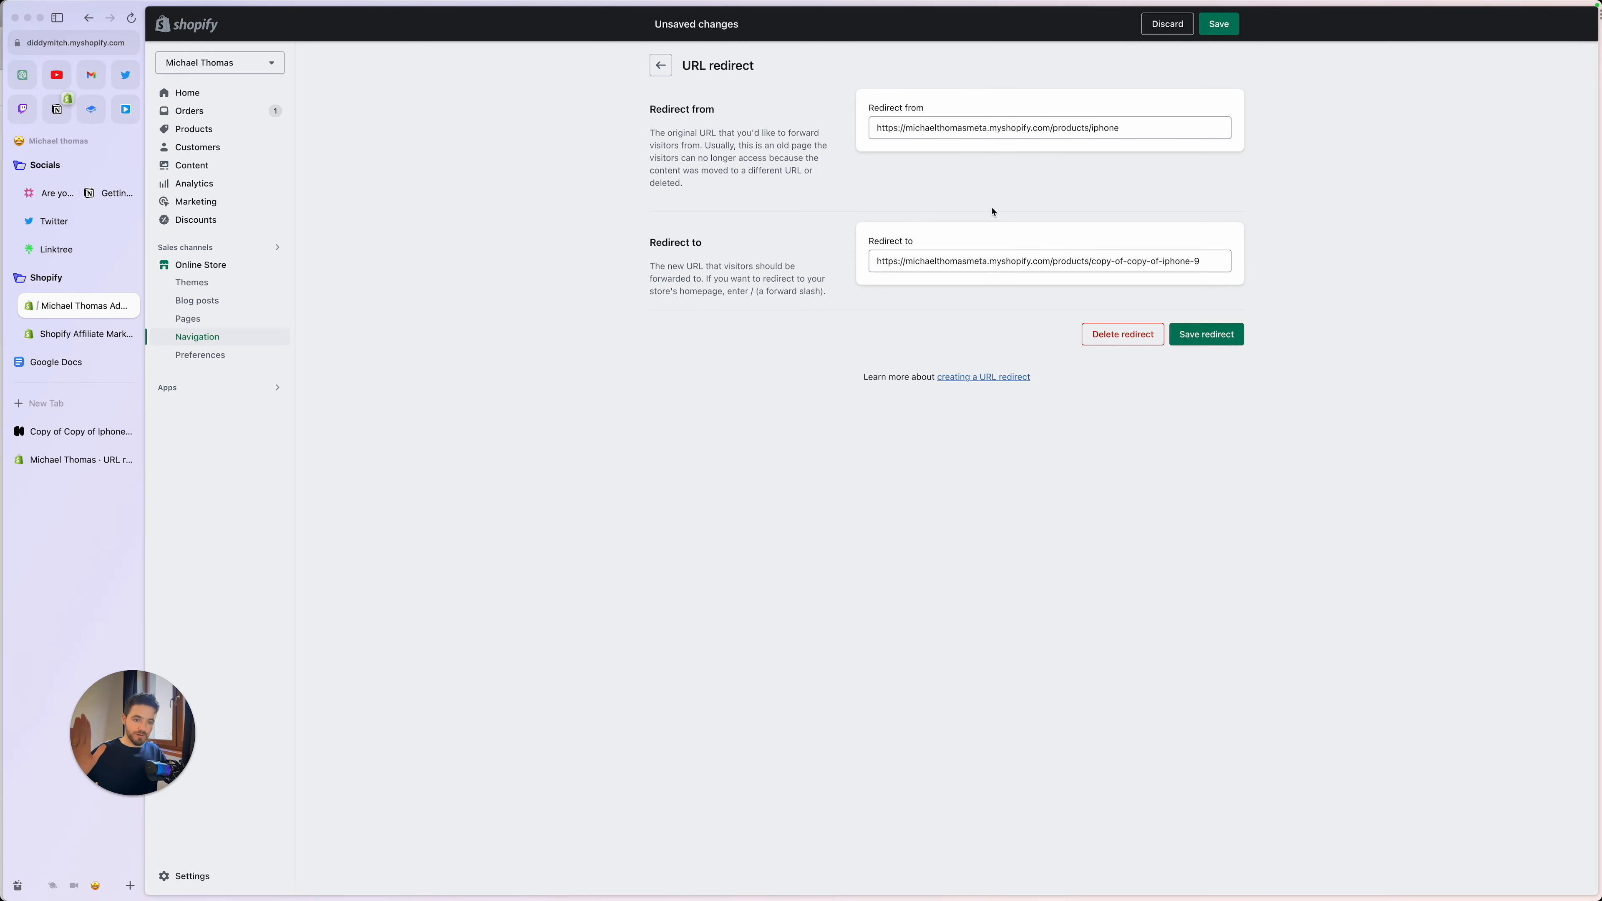
pyautogui.click(899, 129)
pyautogui.click(919, 261)
pyautogui.click(863, 269)
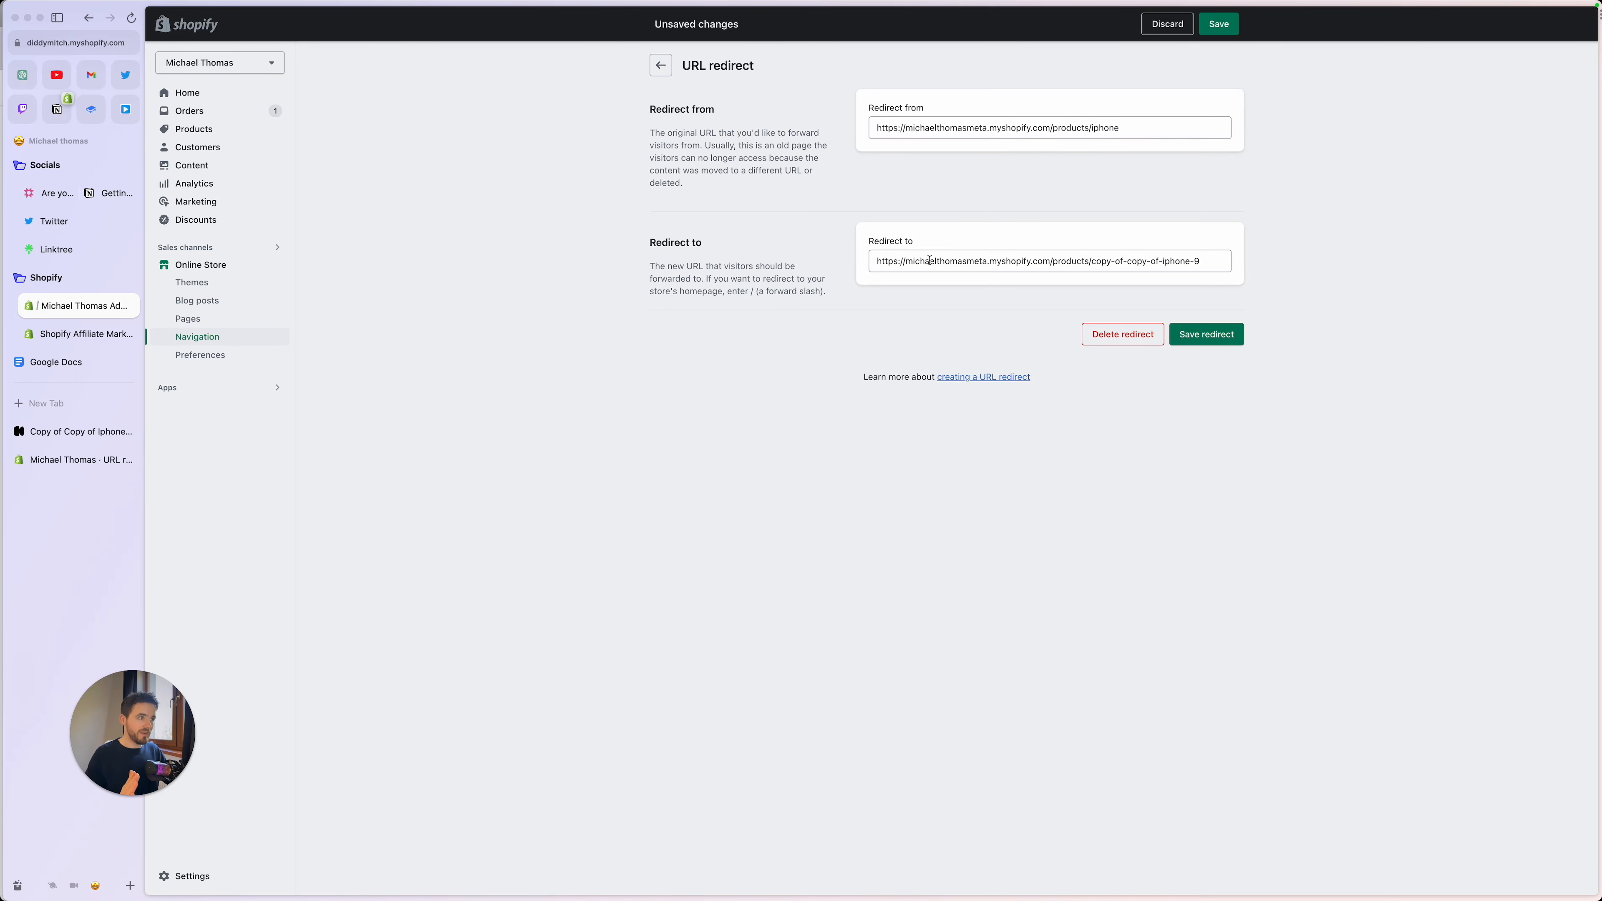
pyautogui.click(1207, 338)
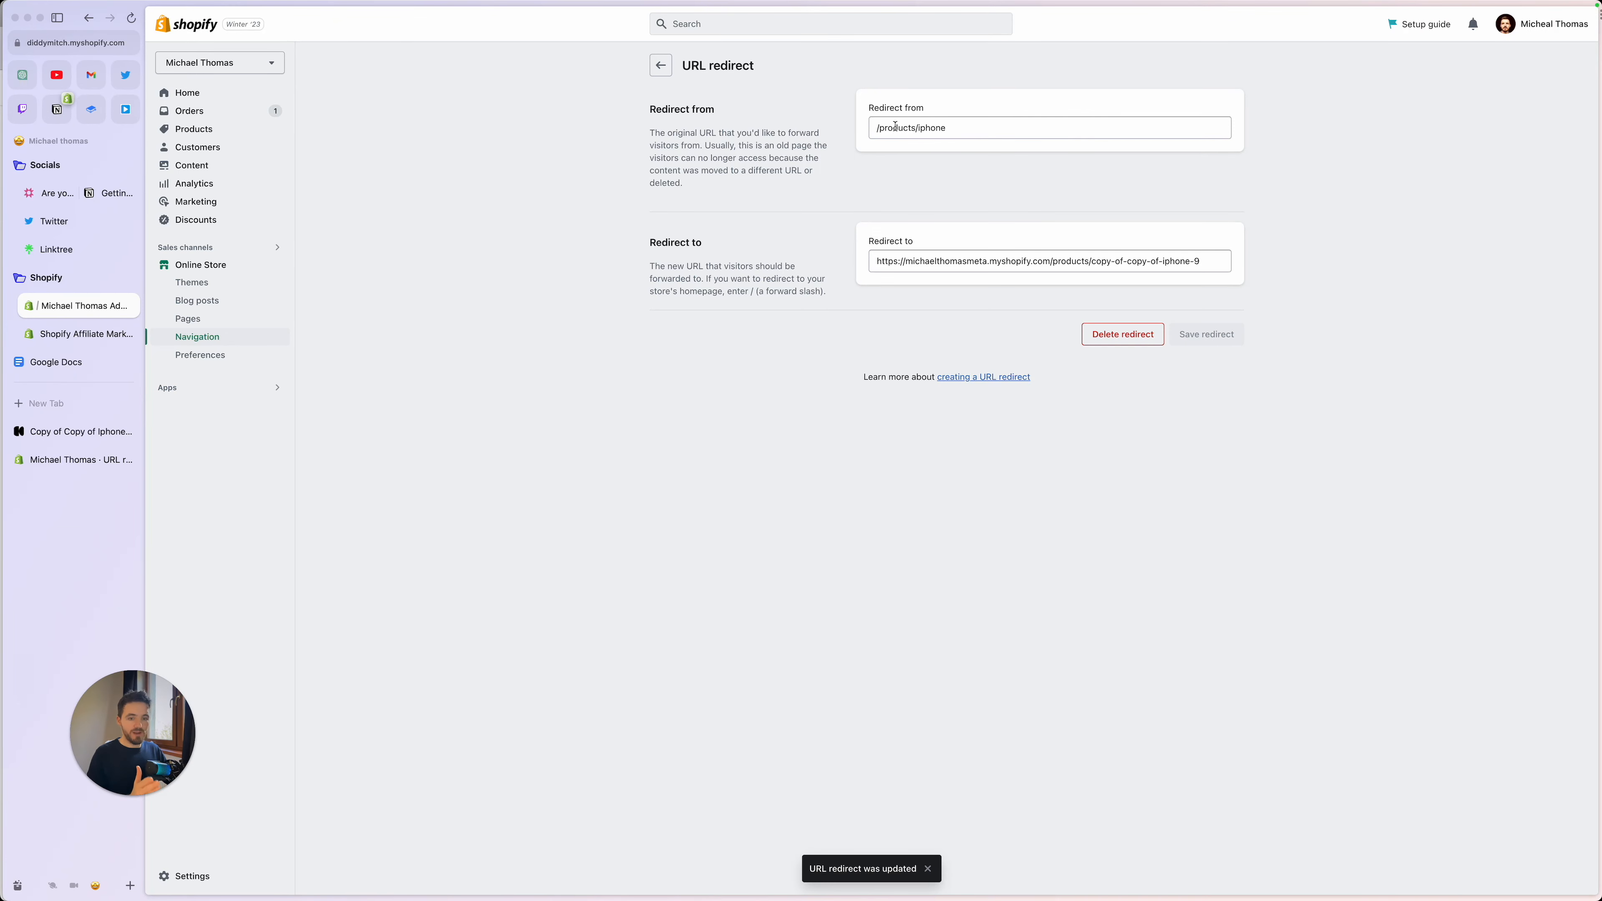
# - Test the redirect by loading the store's full URL ending in /products/iphone in a new browser tab
pyautogui.moveTo(973, 130); pyautogui.dragTo(867, 128)
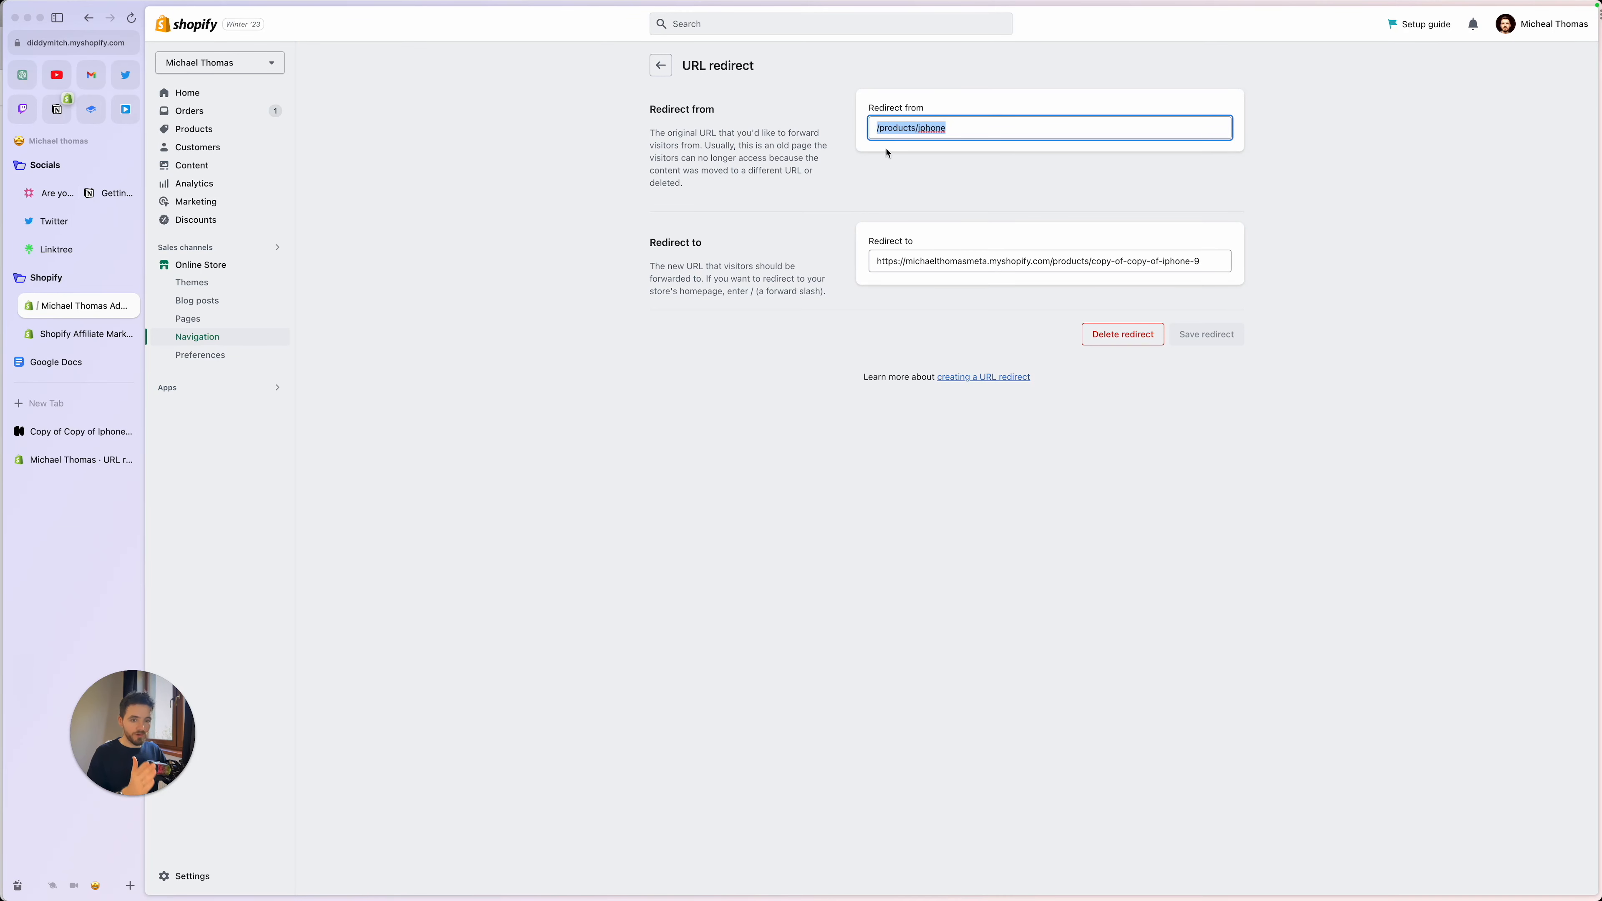
pyautogui.click(897, 261)
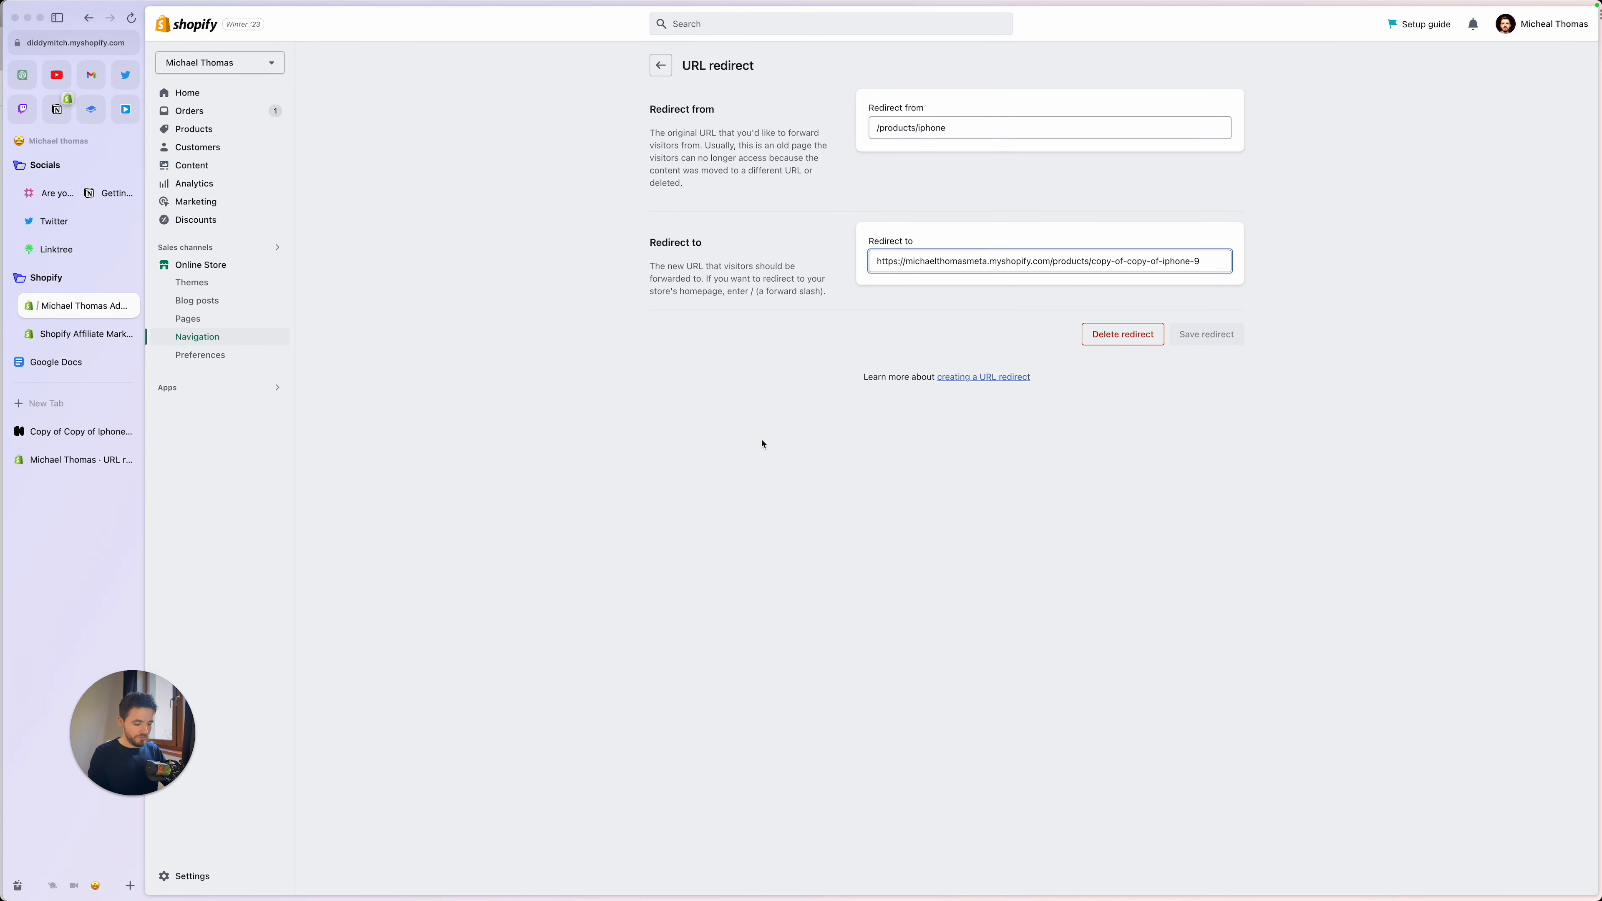
pyautogui.press('super+t')
pyautogui.press('super+shift+c')
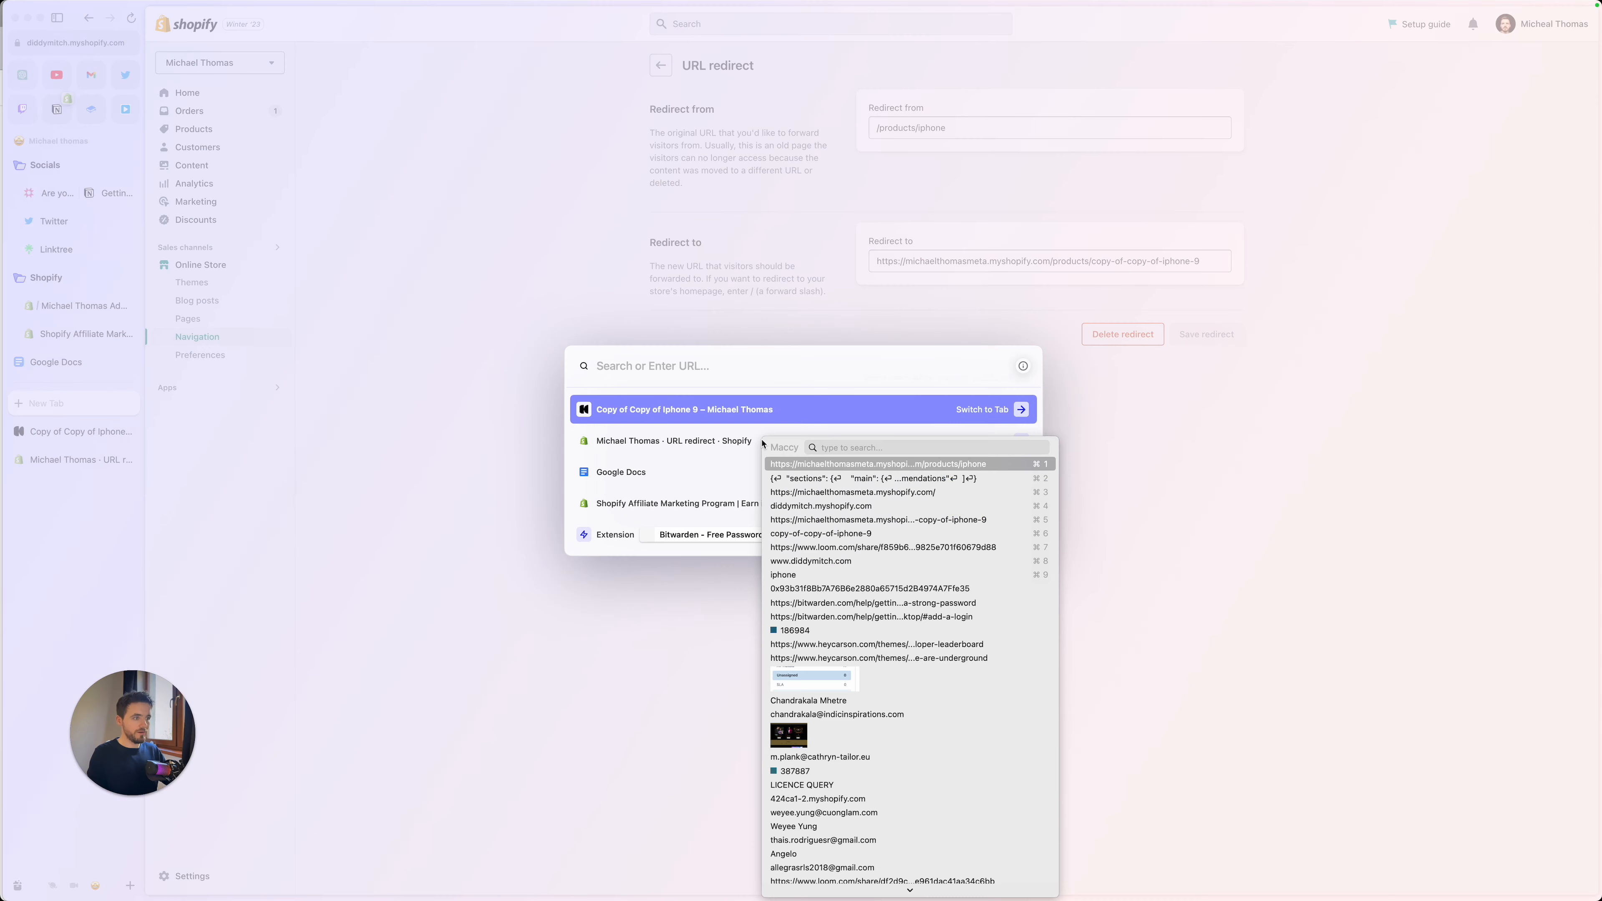
pyautogui.click(874, 465)
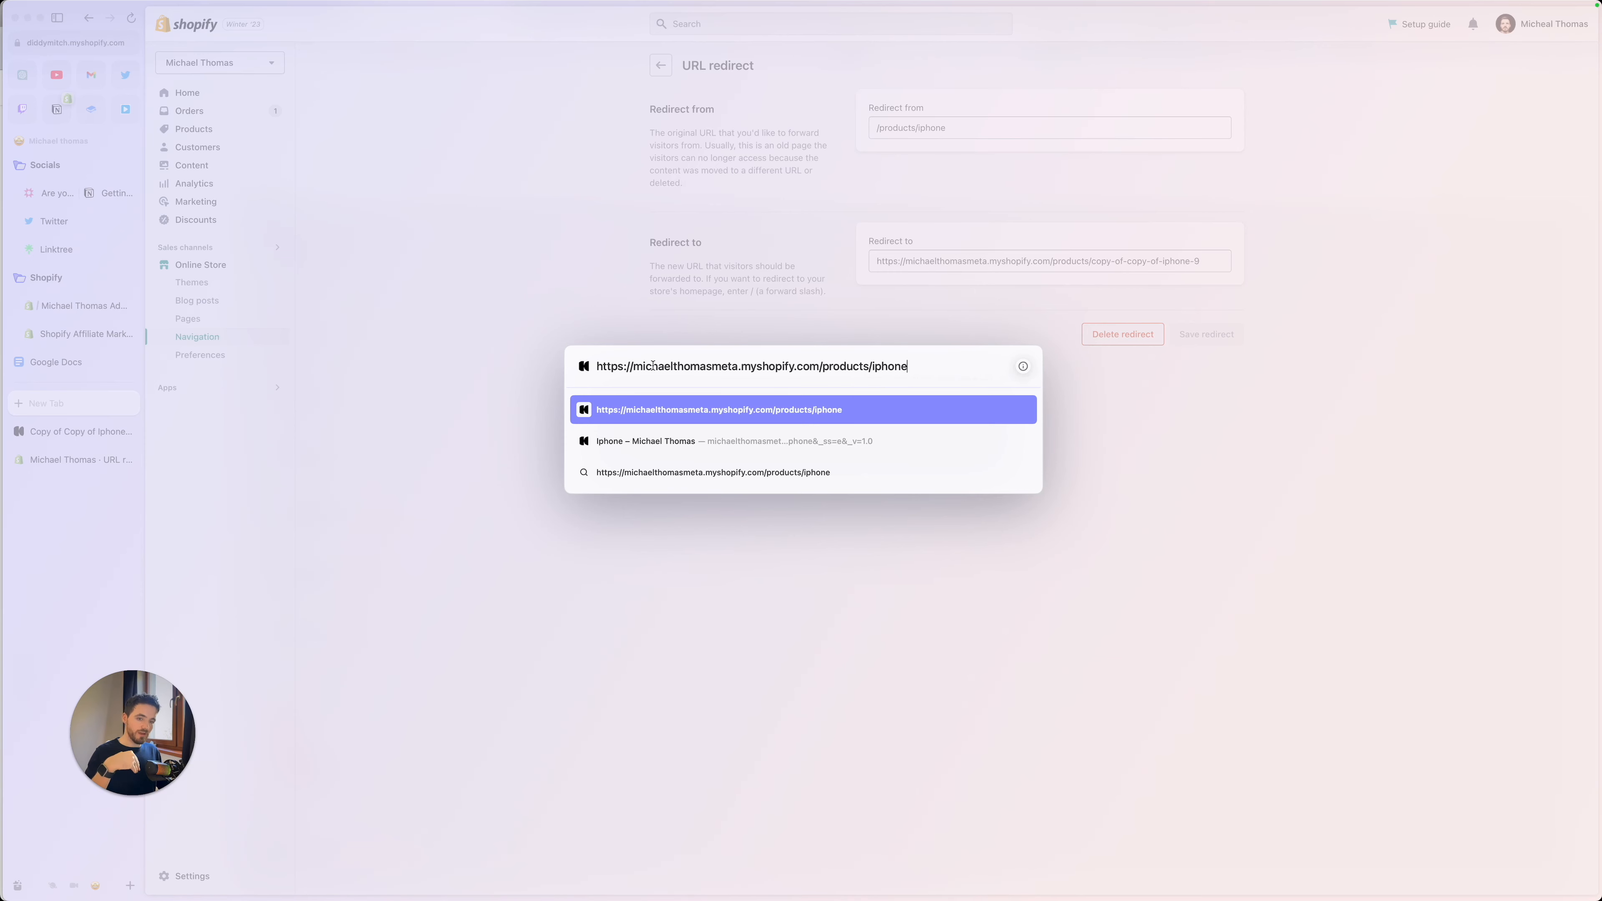
pyautogui.press('Return')
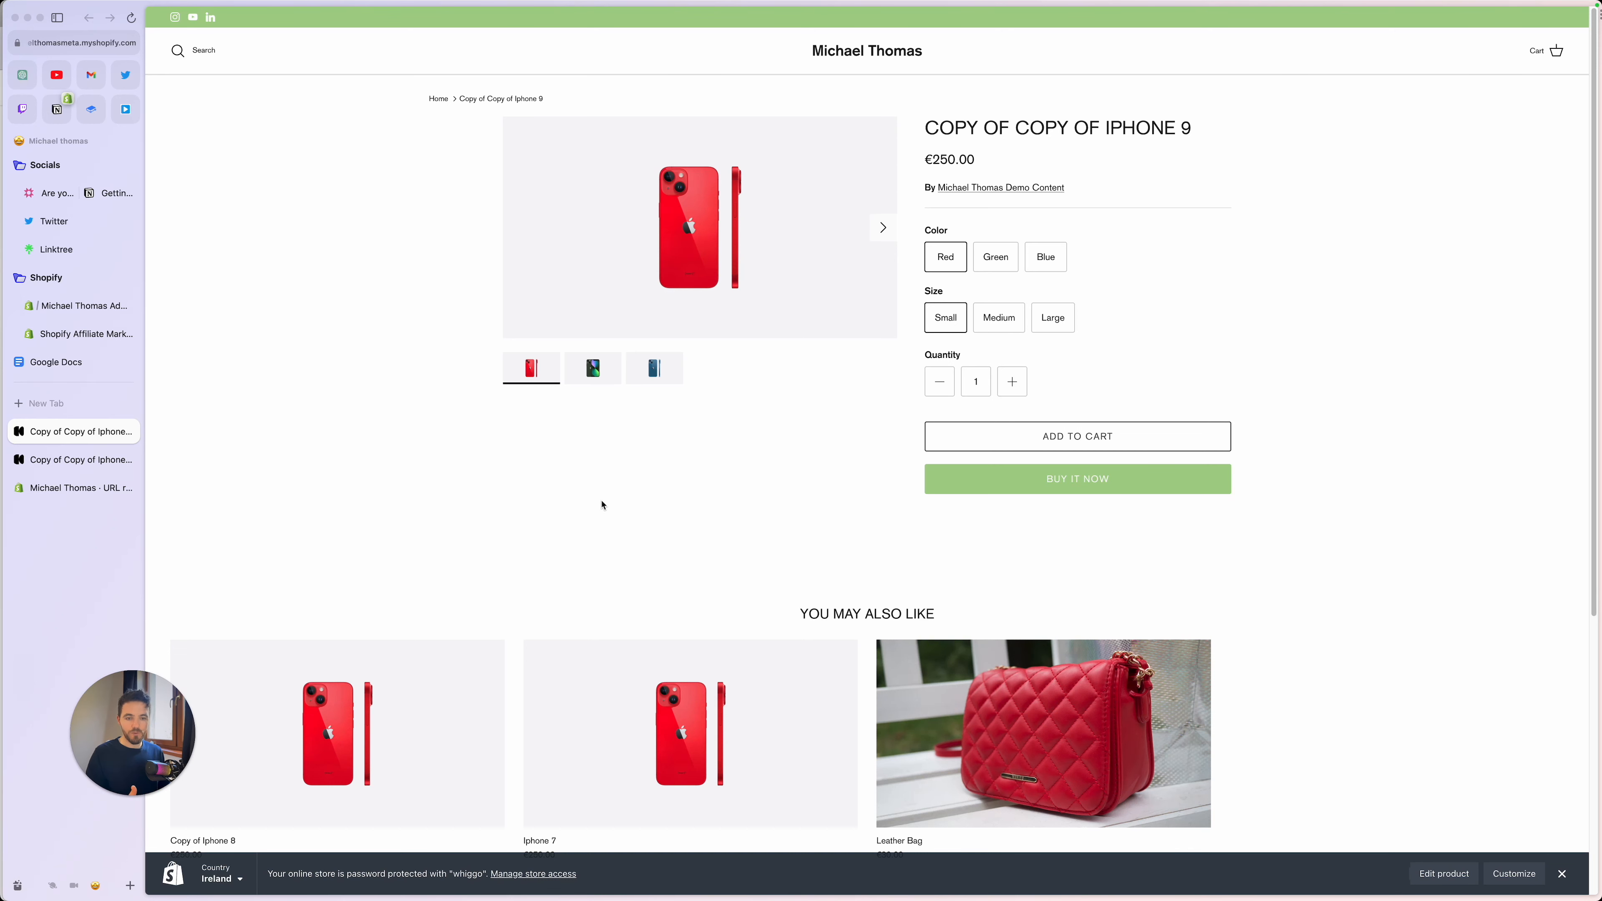
# - Return to the store admin and open the current theme's 404 page template for customizing
pyautogui.click(69, 306)
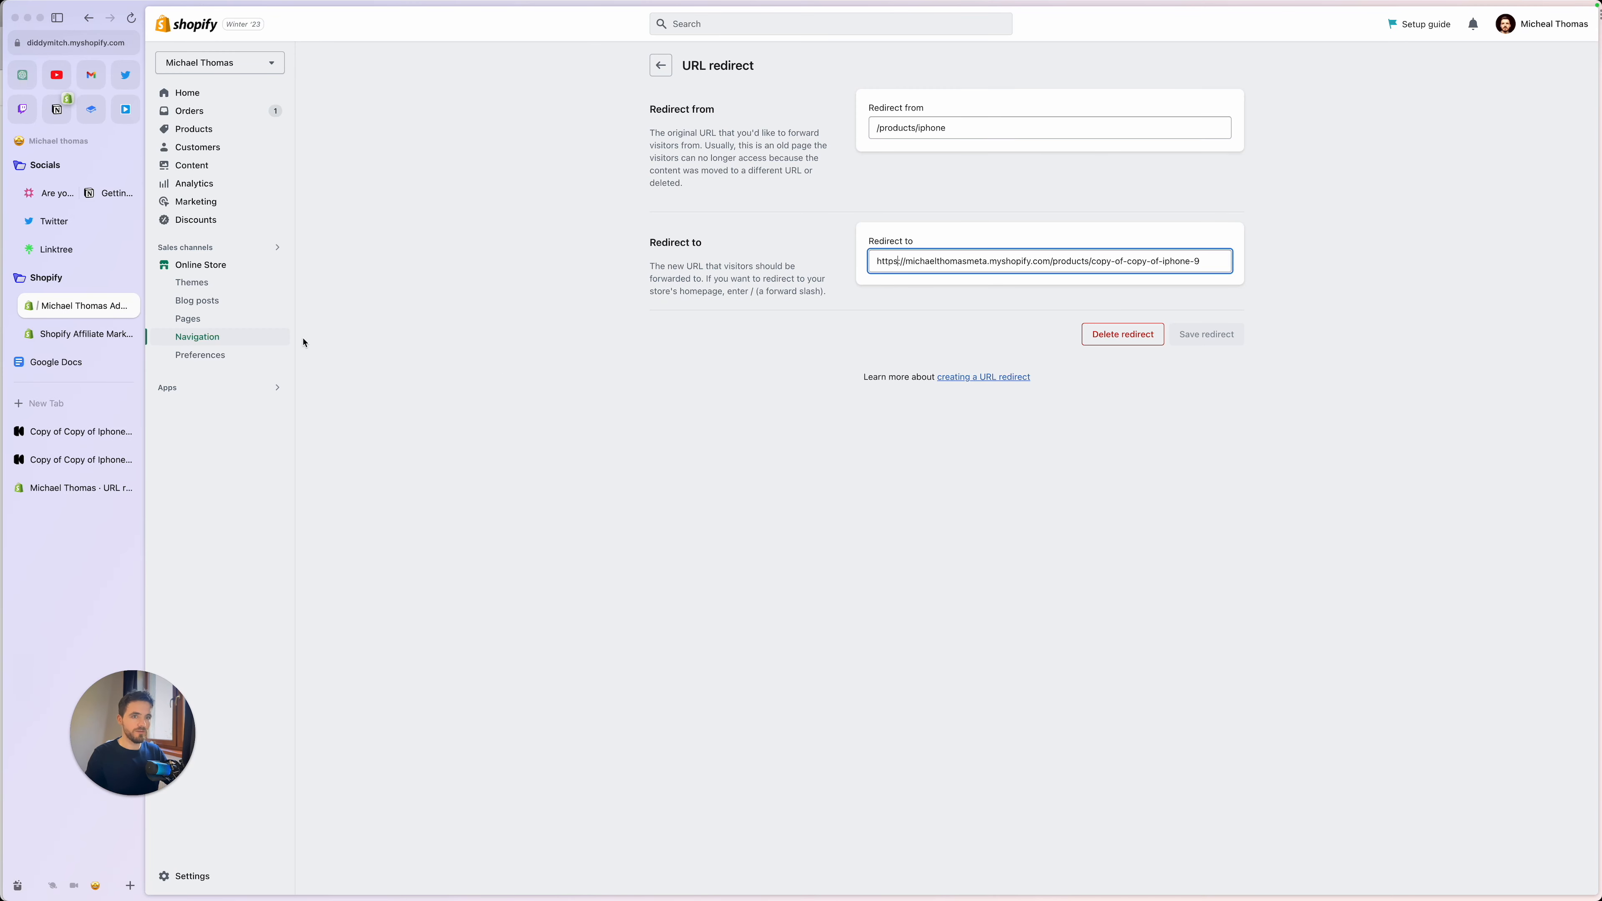
pyautogui.click(214, 281)
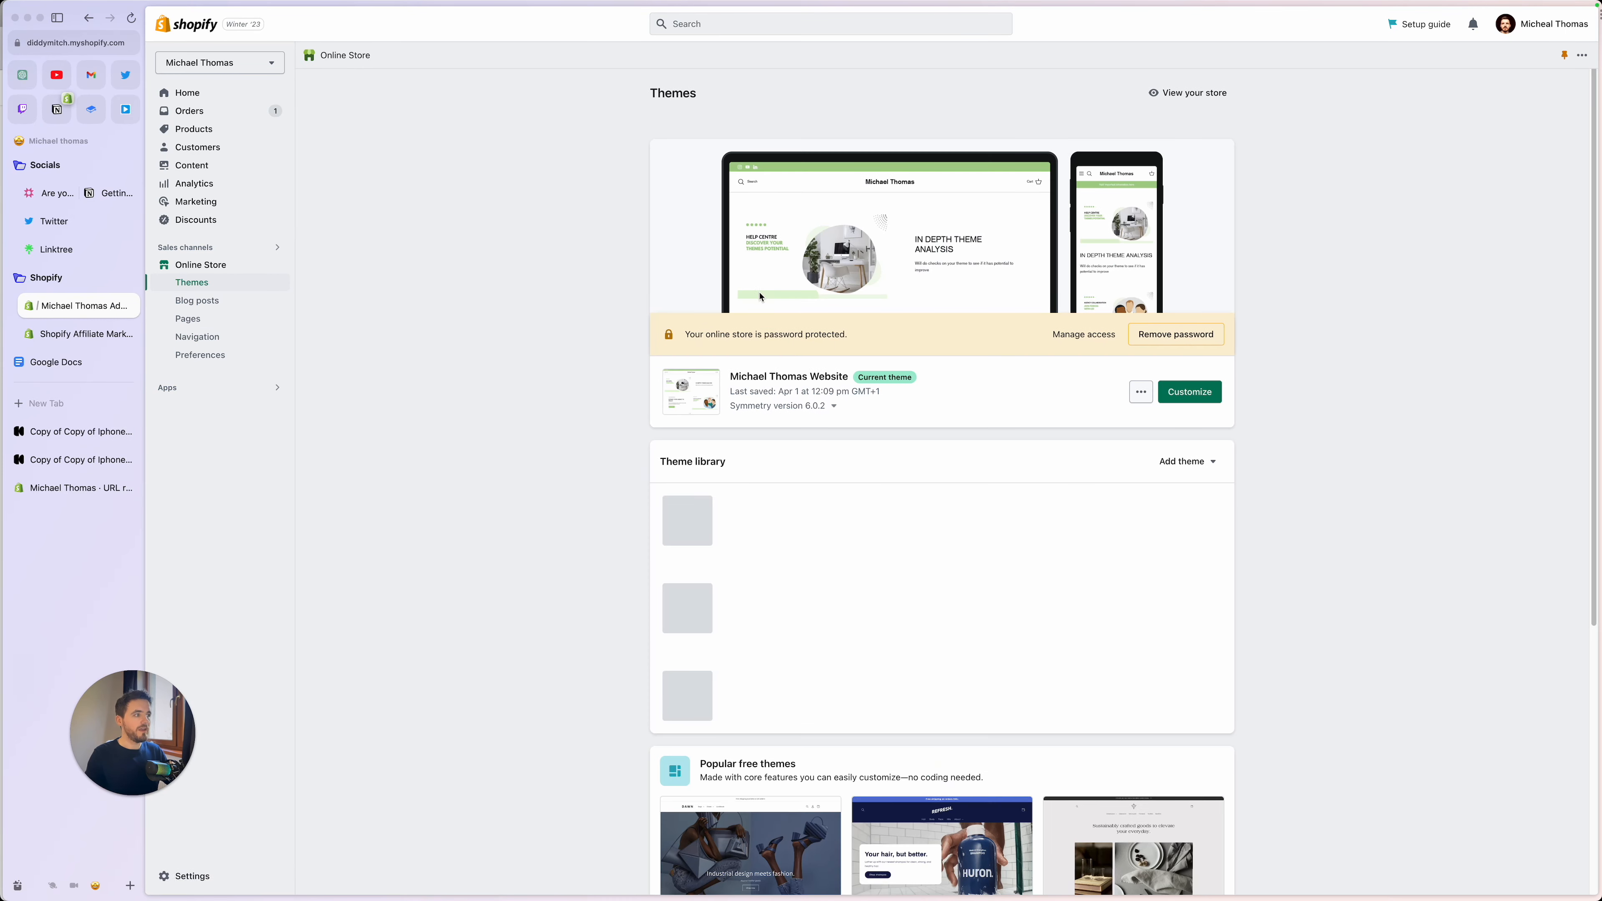
pyautogui.click(1189, 391)
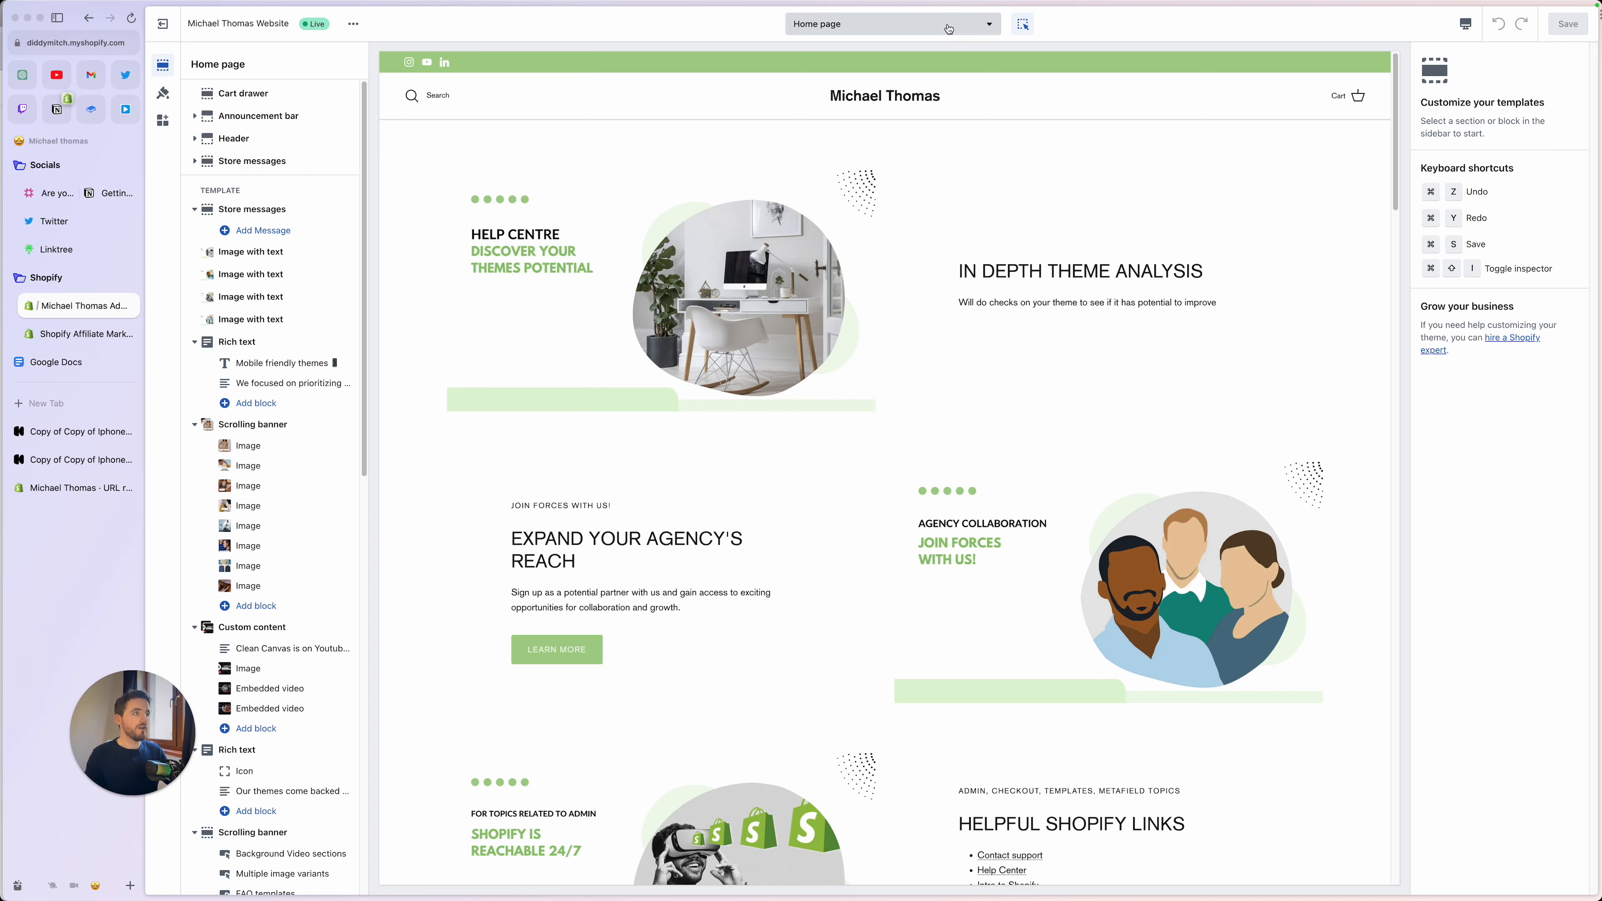
pyautogui.click(949, 30)
pyautogui.click(909, 57)
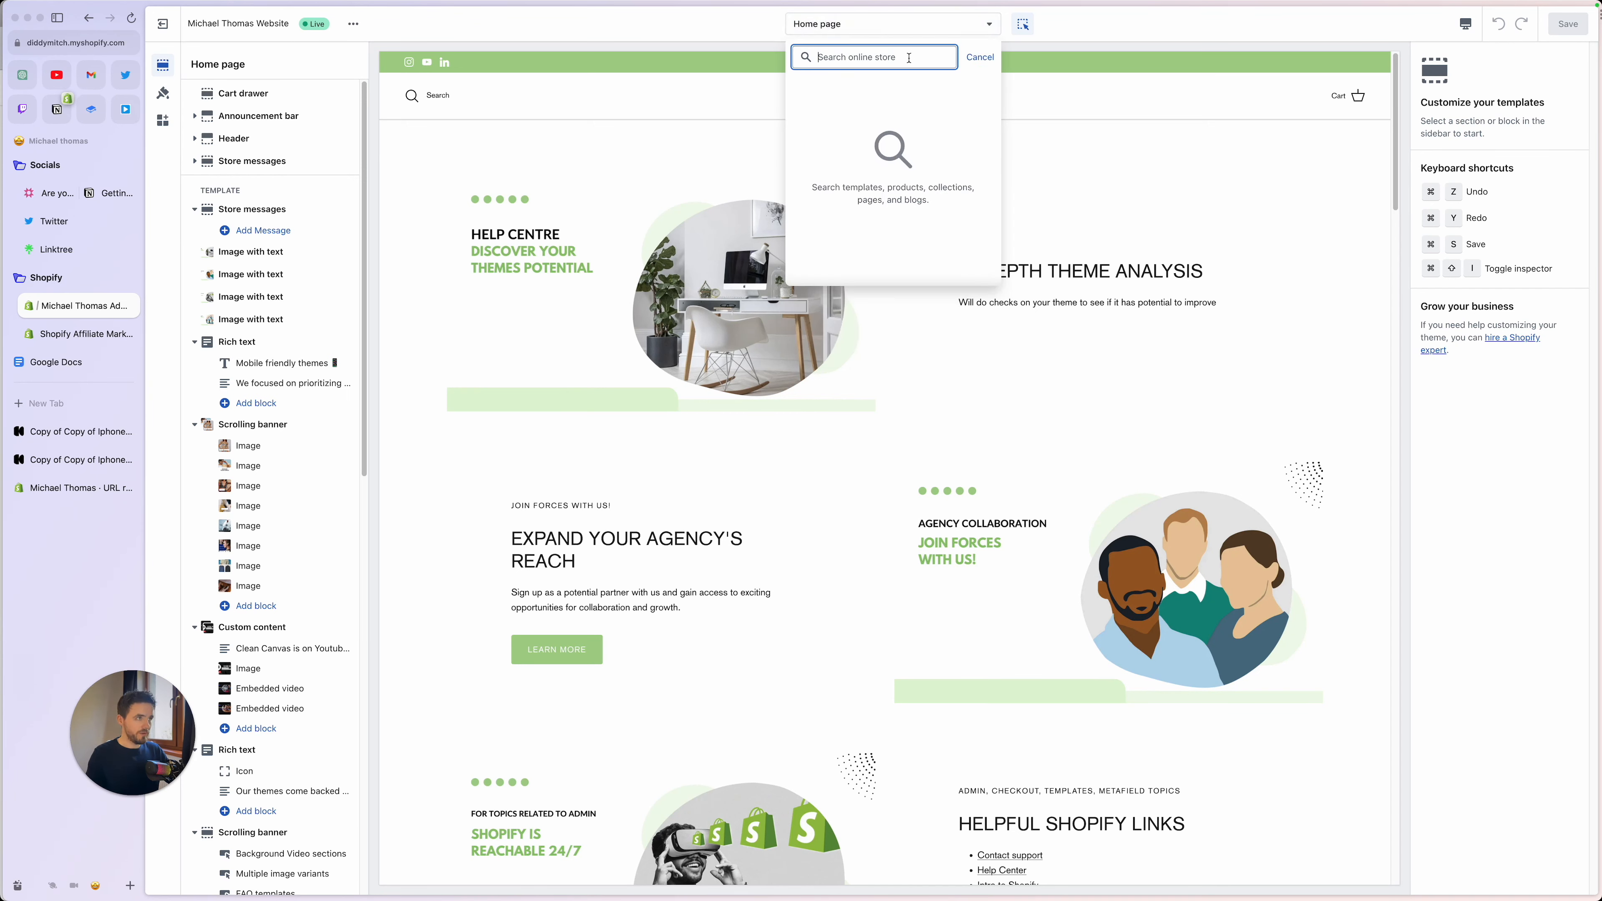
pyautogui.write('404')
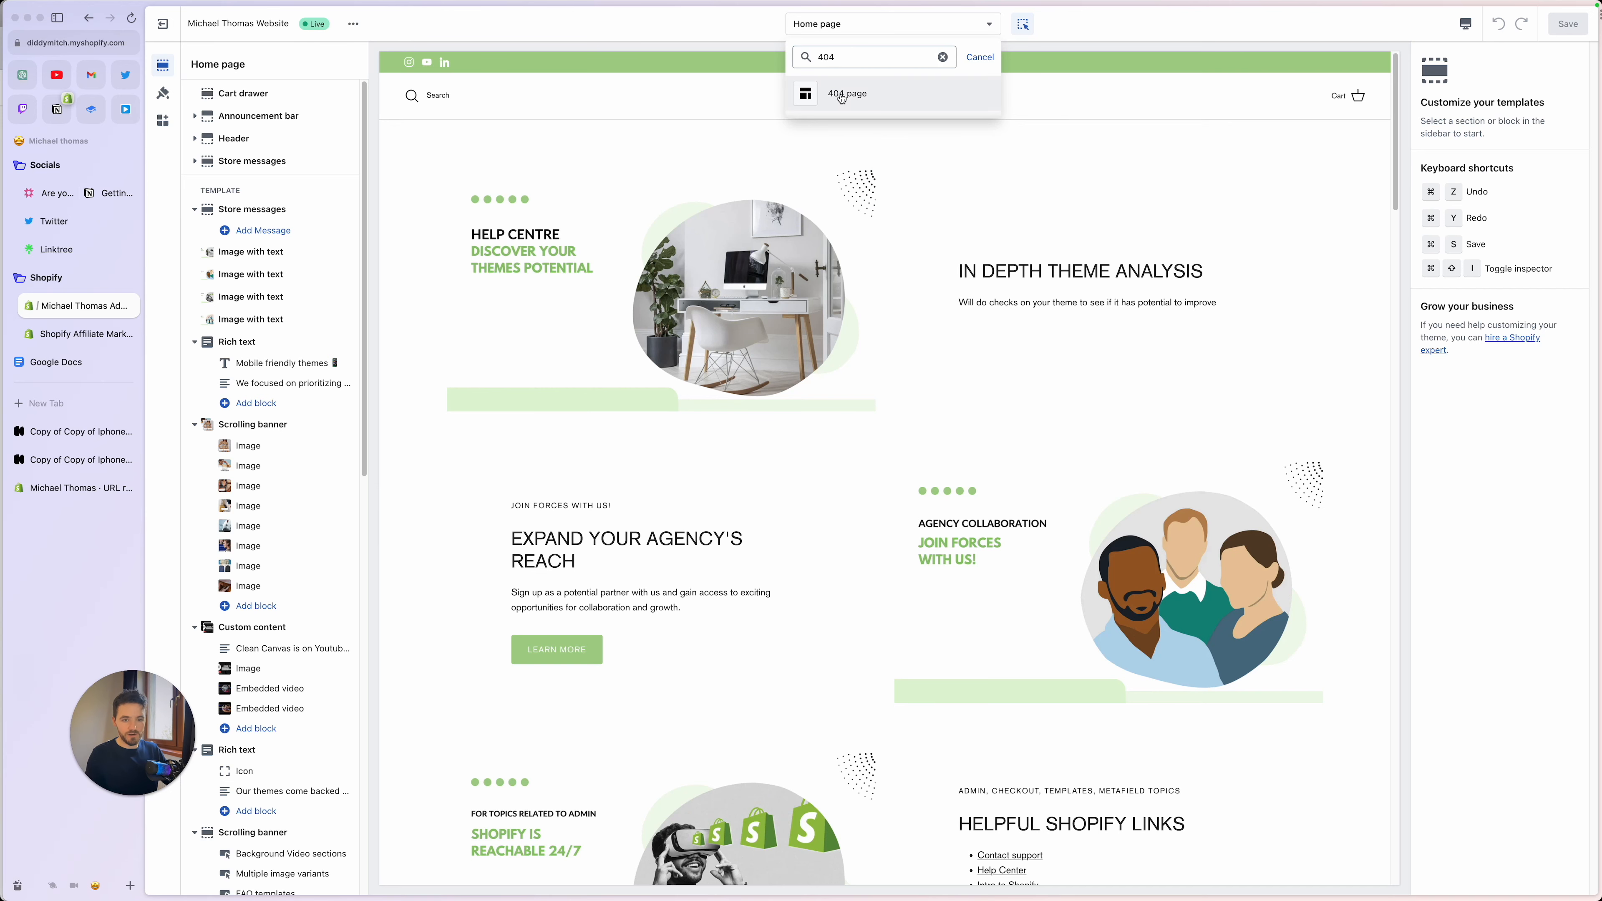
pyautogui.click(841, 96)
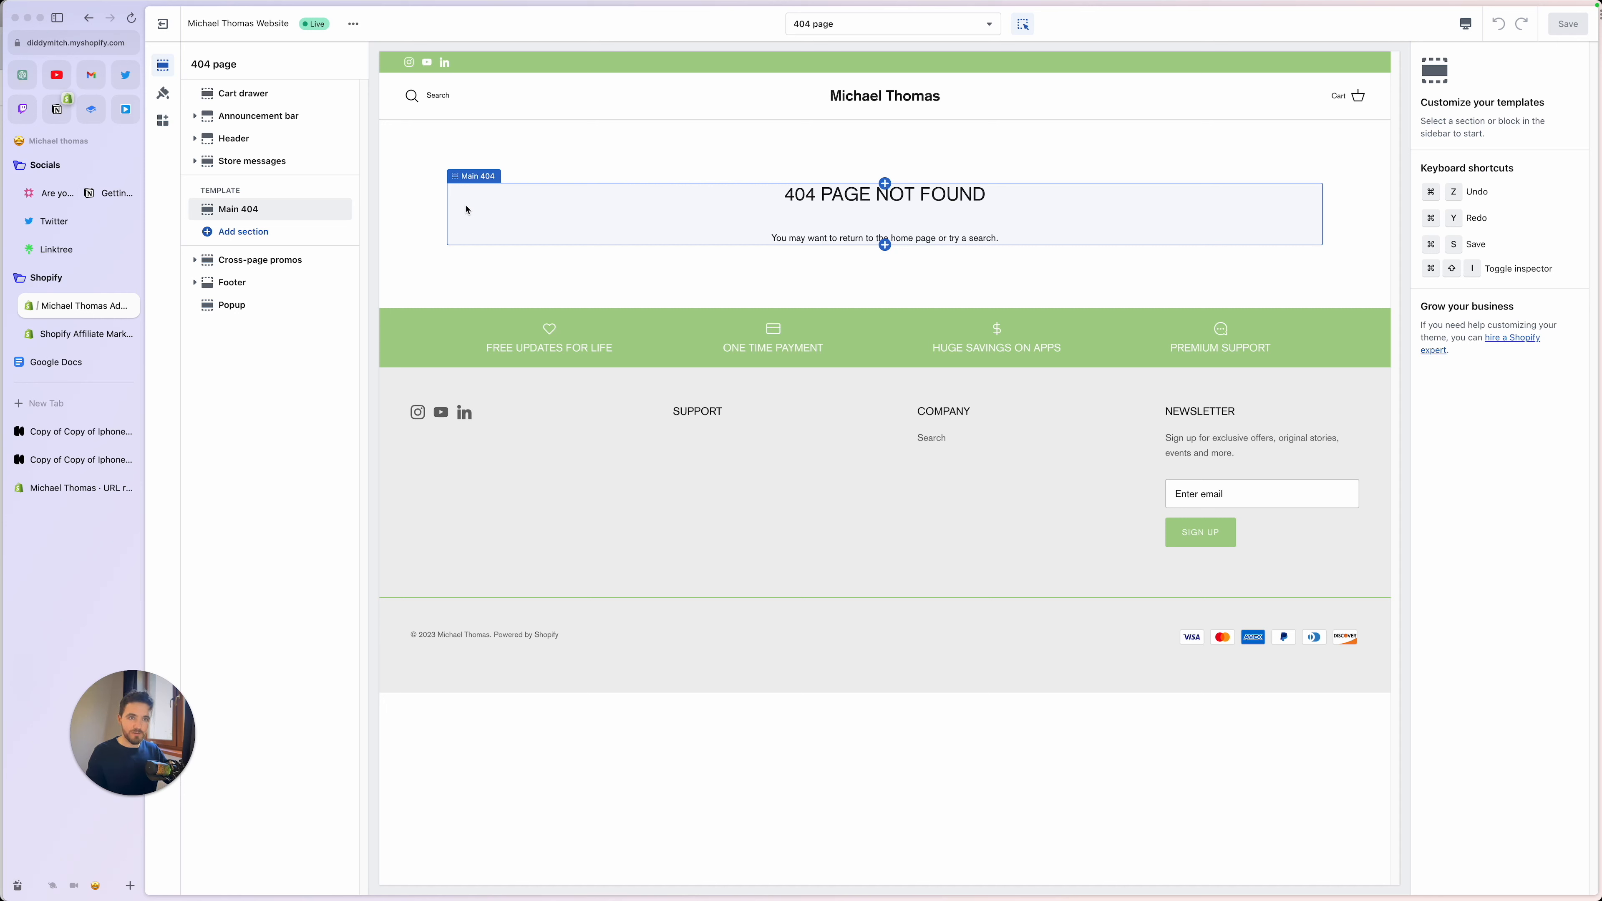
# - Add a Contact form section and a Rich text section below the main content of the 404 page template
pyautogui.click(237, 237)
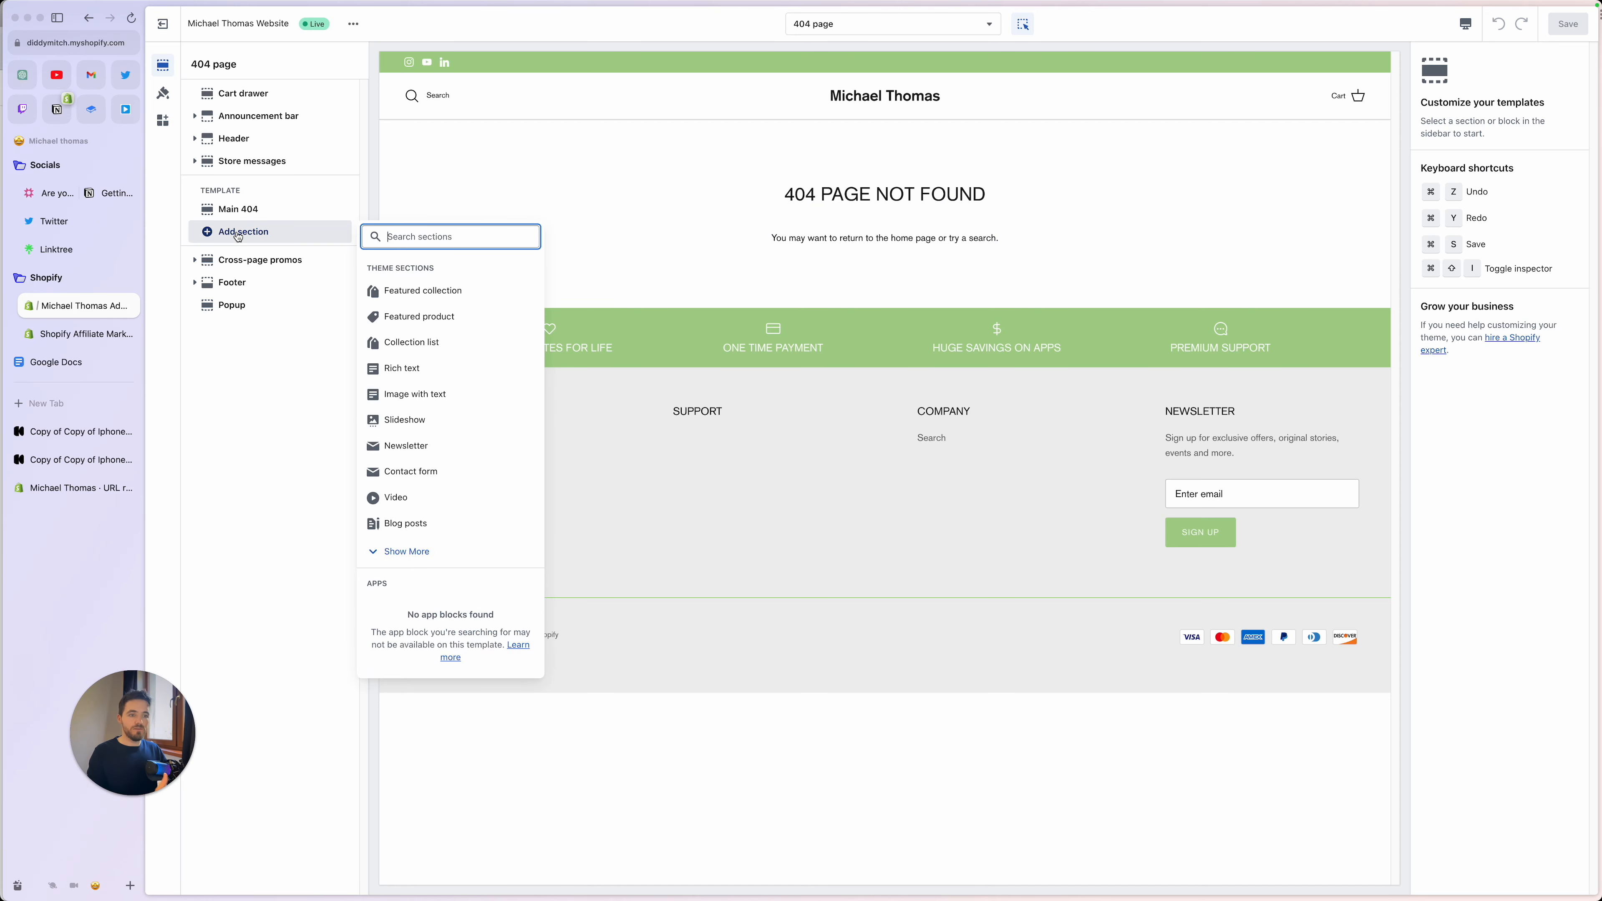
pyautogui.click(410, 472)
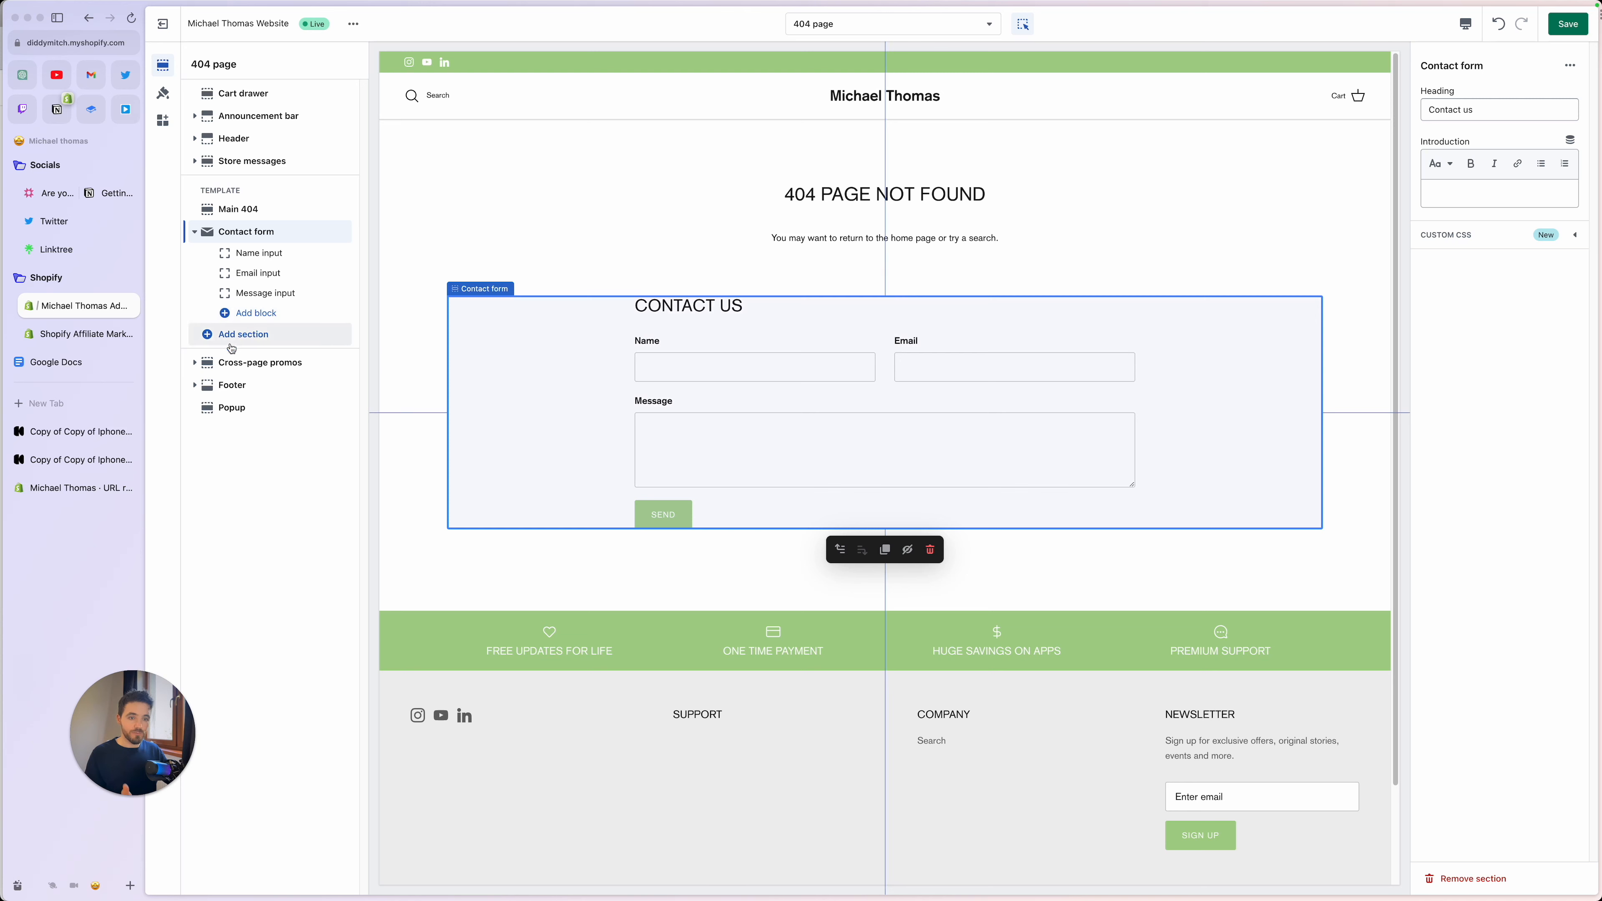
pyautogui.click(241, 337)
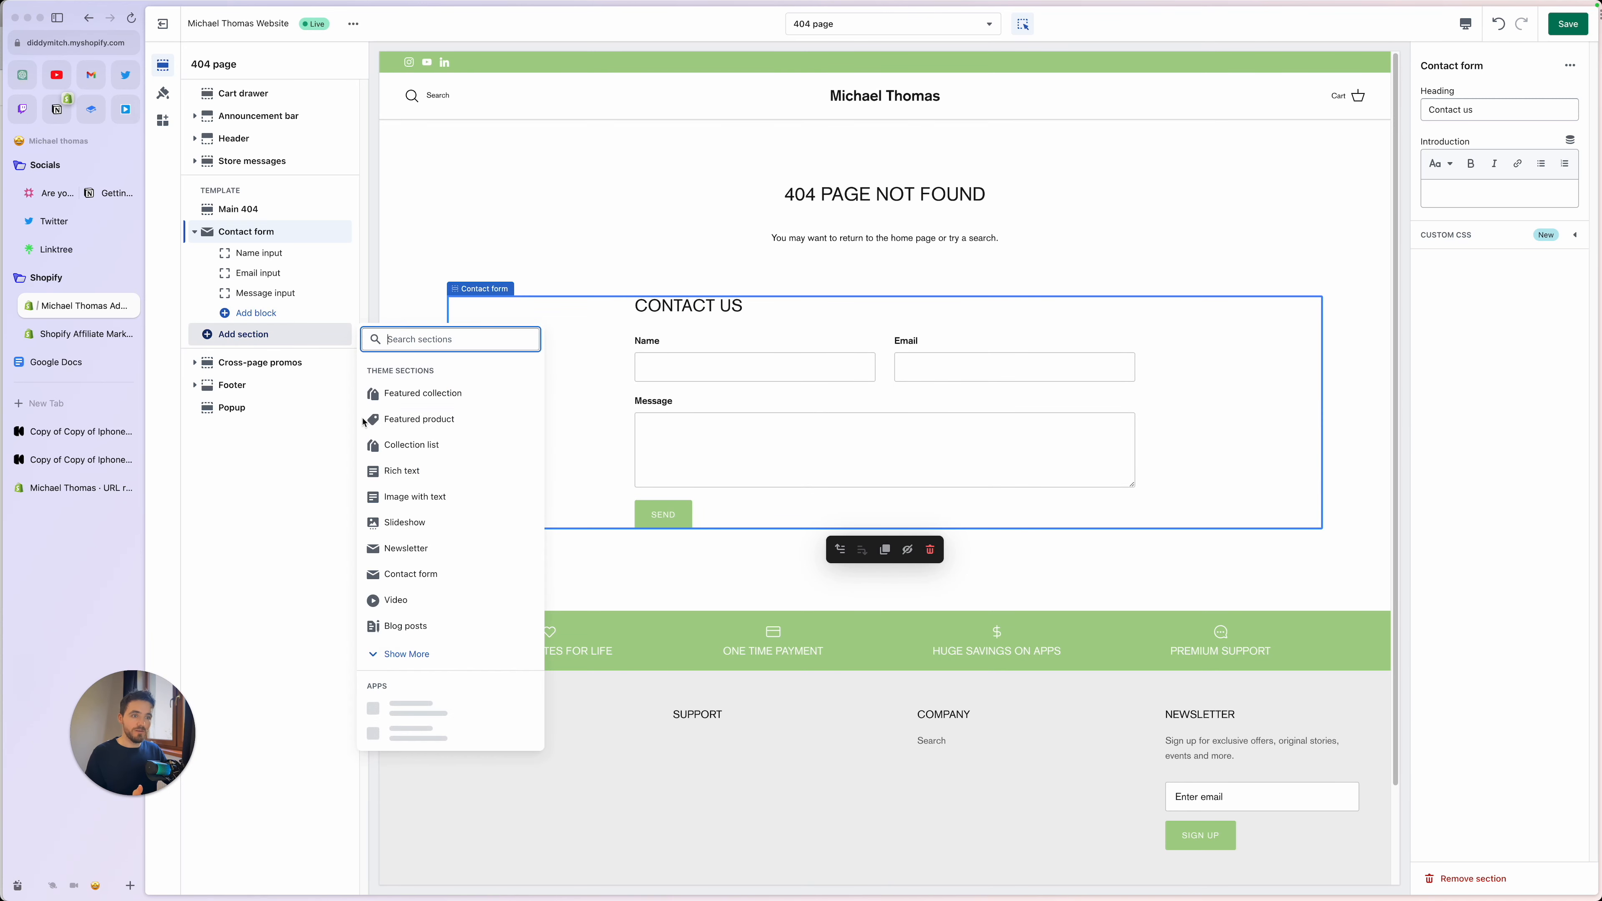
pyautogui.click(407, 471)
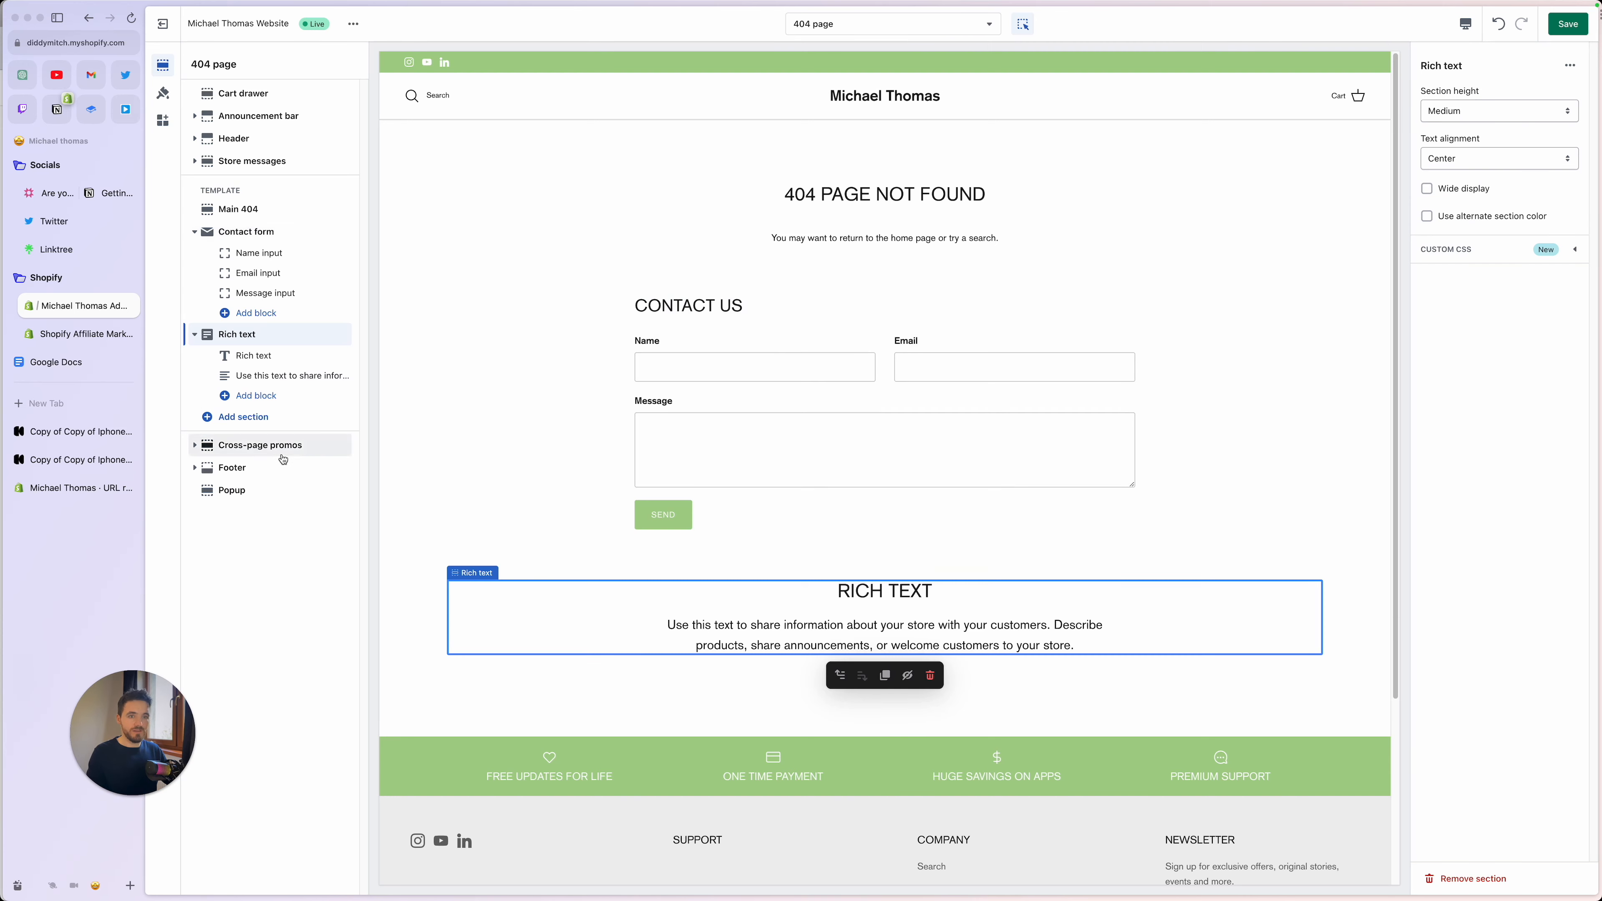
# - Add a button labelled "Click to contact us" to the rich text section and browse the possible link targets for it
pyautogui.click(252, 395)
pyautogui.click(399, 500)
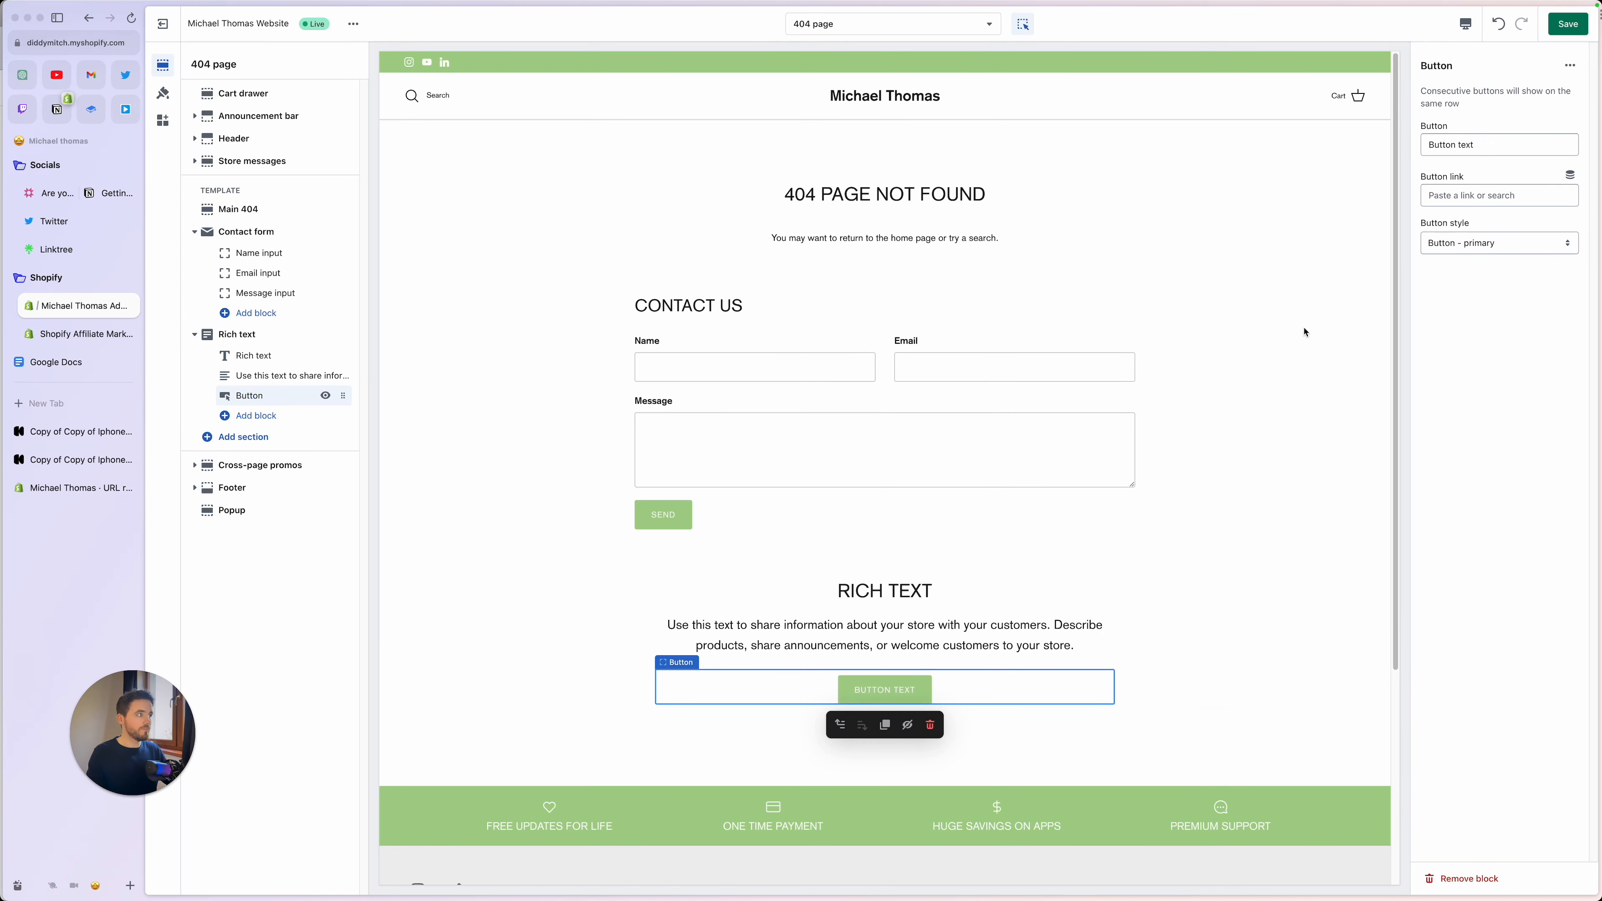
pyautogui.tripleClick(1456, 147)
pyautogui.write('Click ')
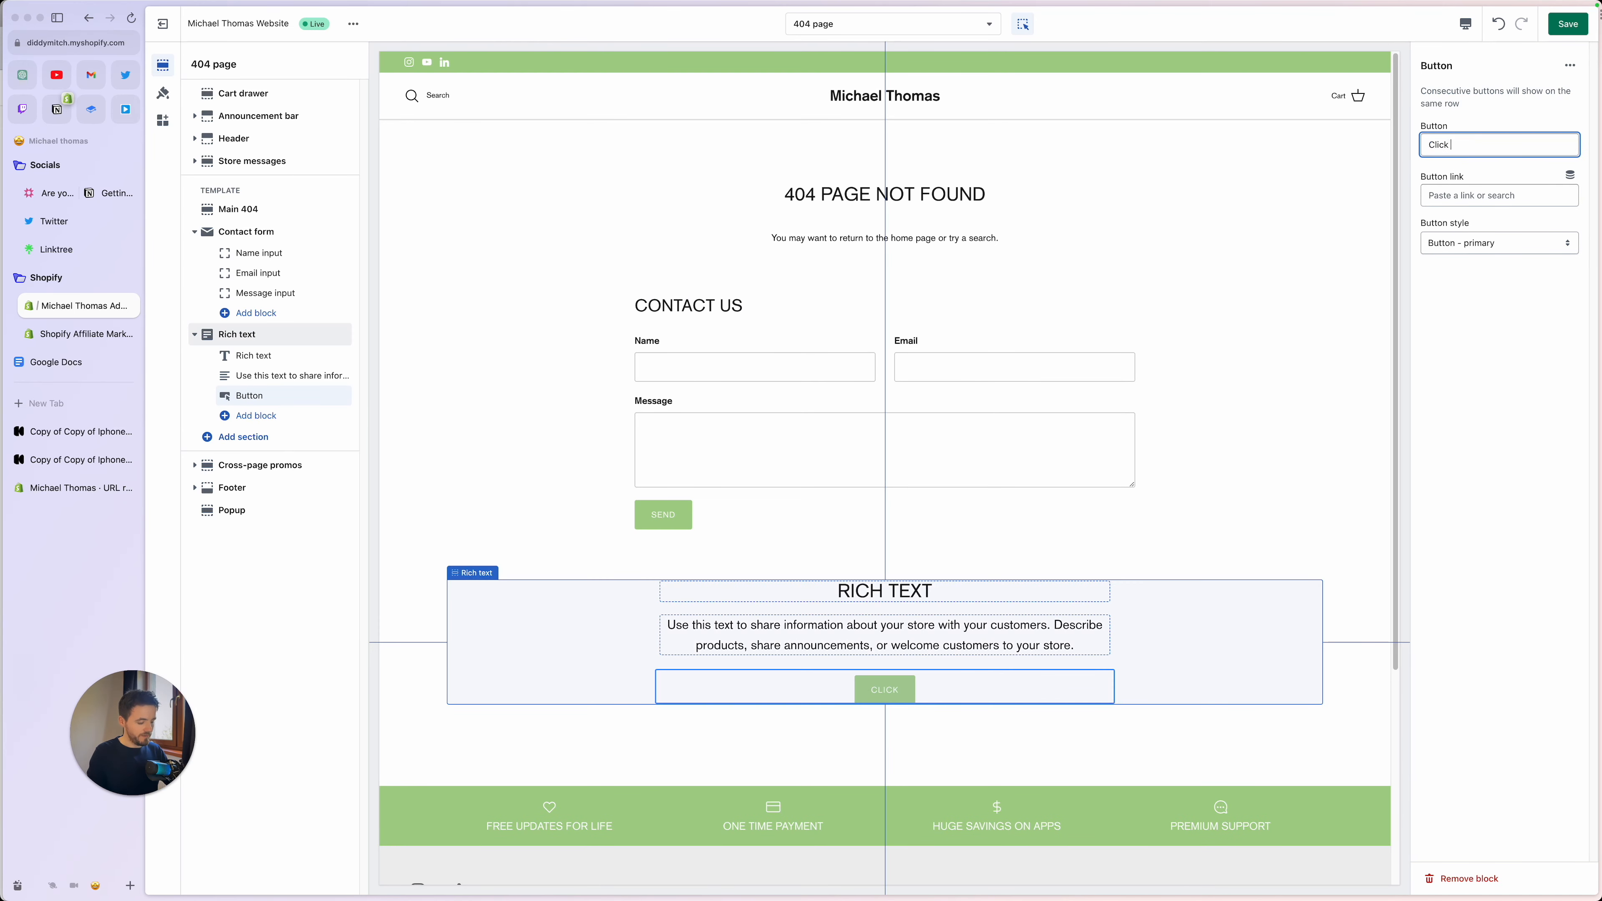
pyautogui.write('to contact us')
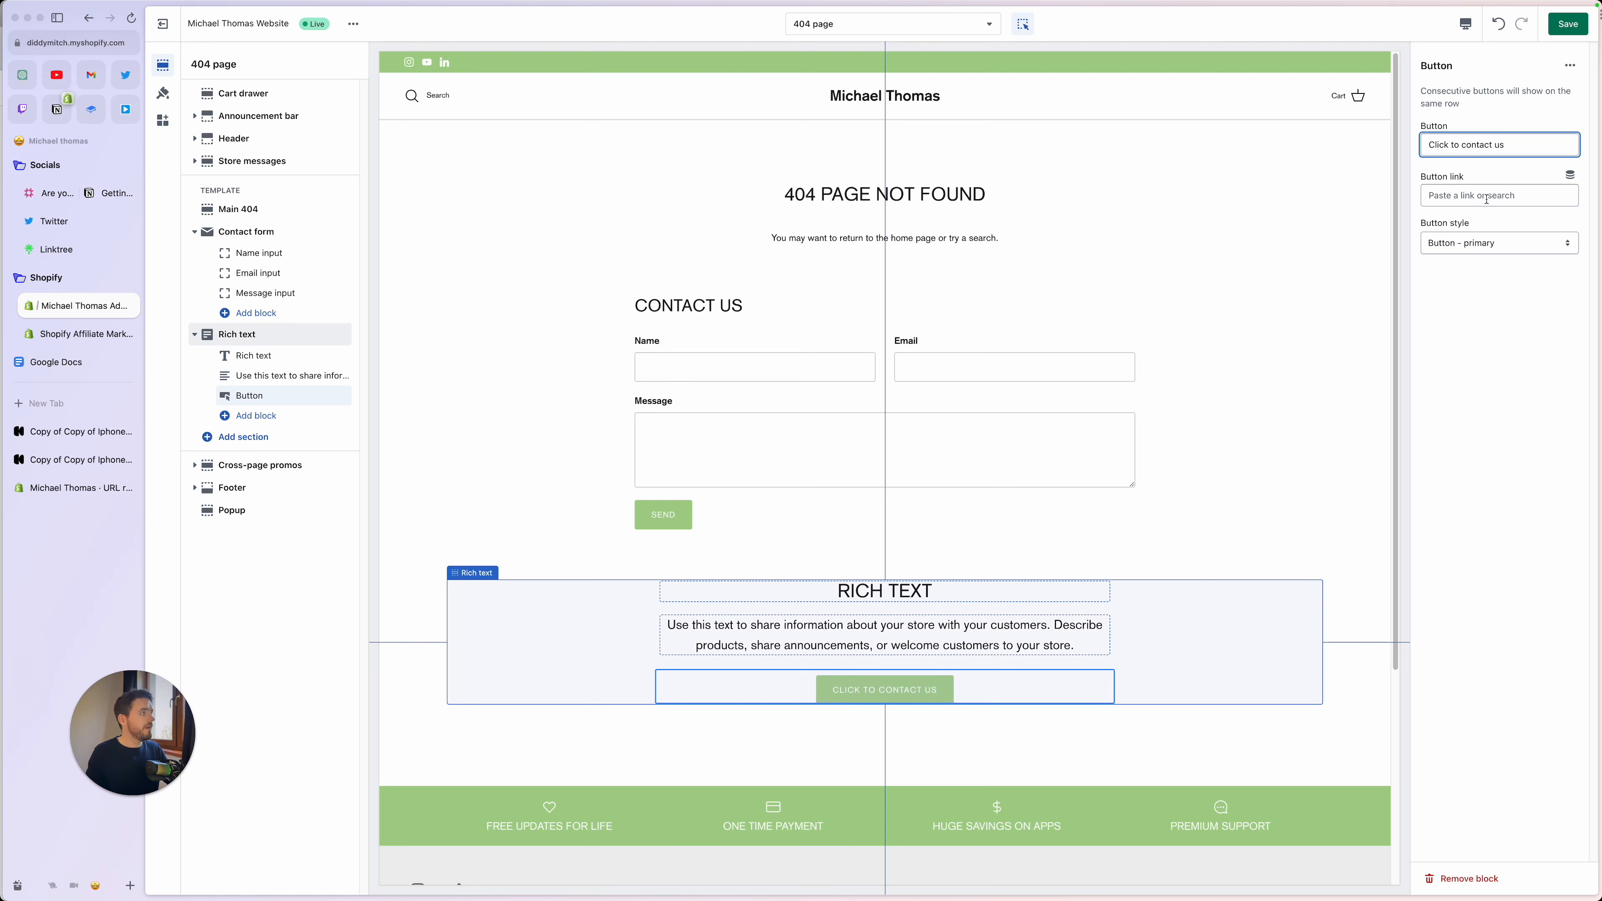
pyautogui.click(1489, 195)
pyautogui.click(1472, 94)
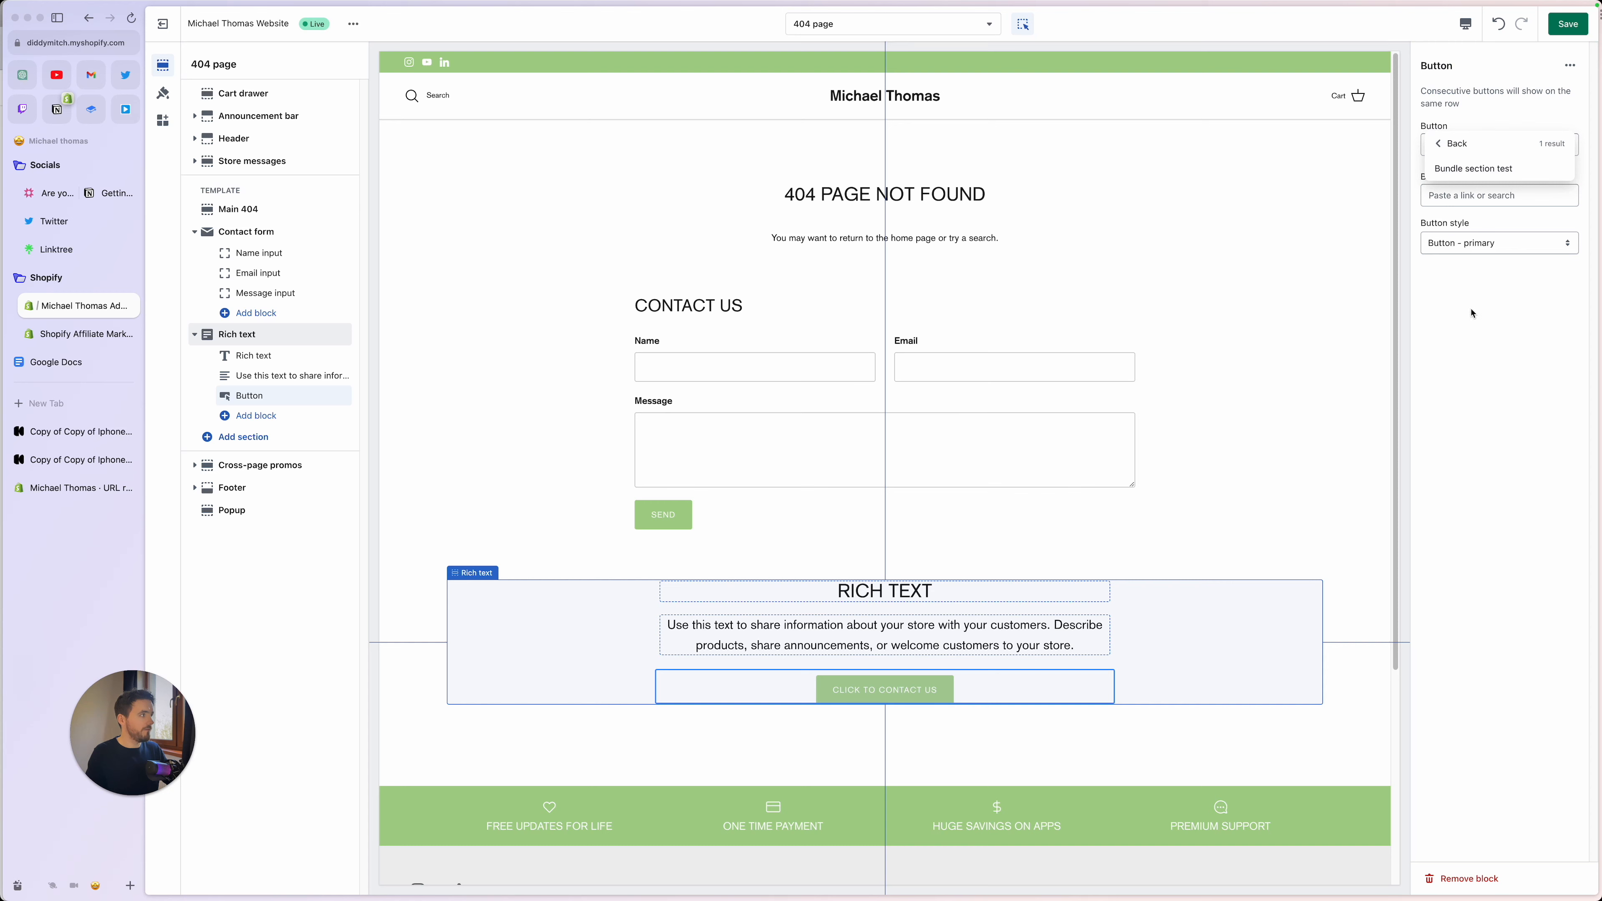
pyautogui.click(1309, 275)
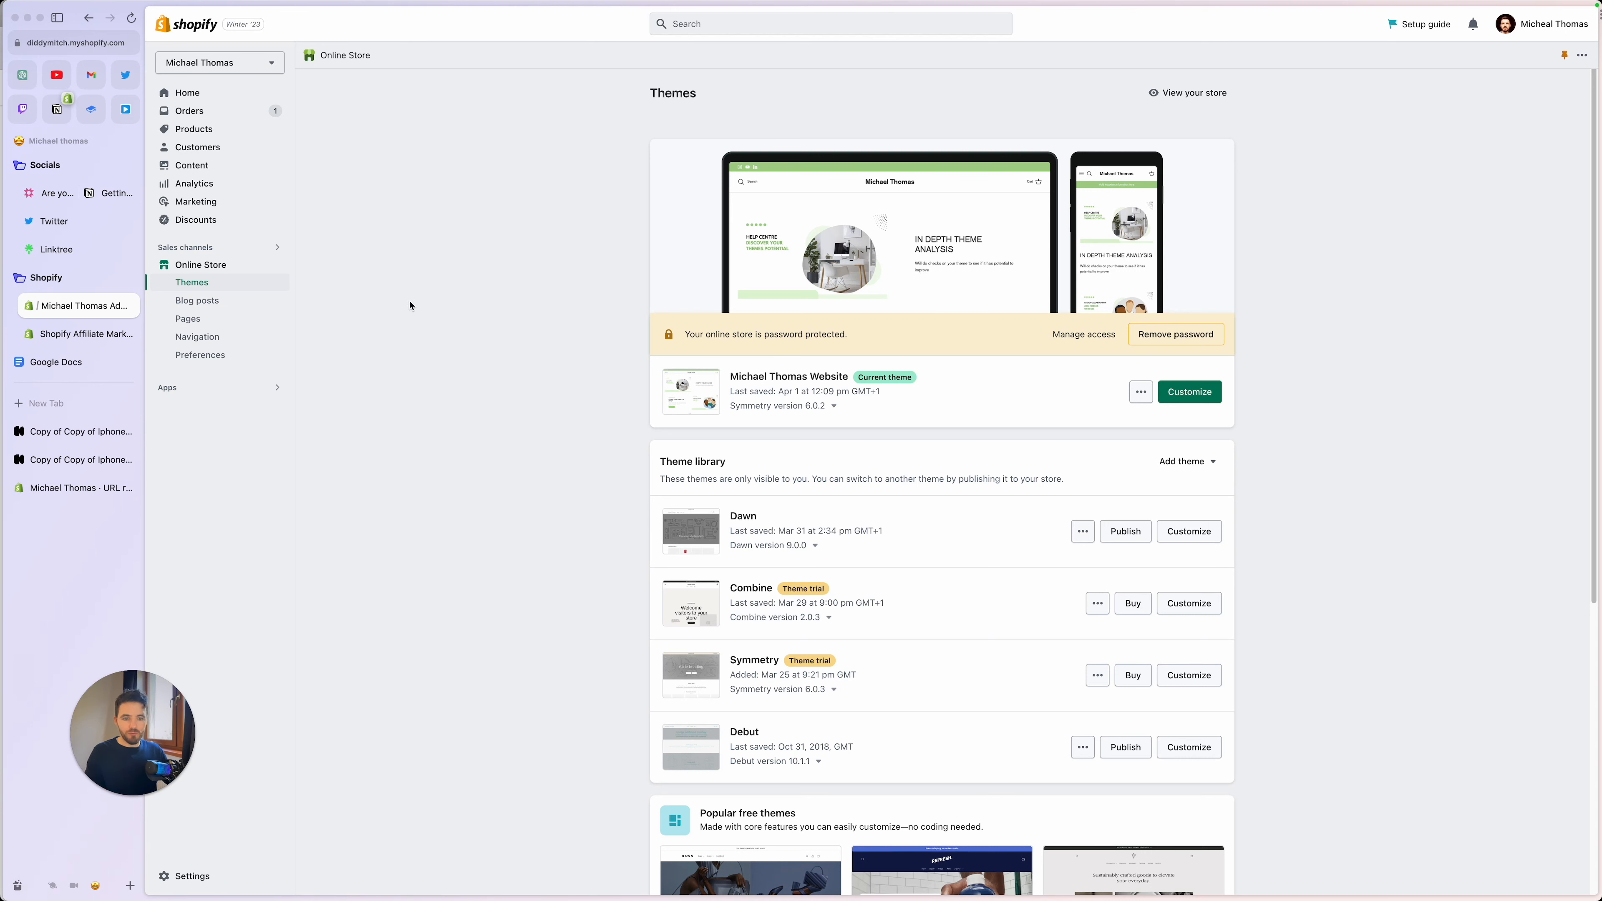
# - Open the product Copy of Copy of Iphone 9 and expand its search engine listing for editing
pyautogui.click(201, 135)
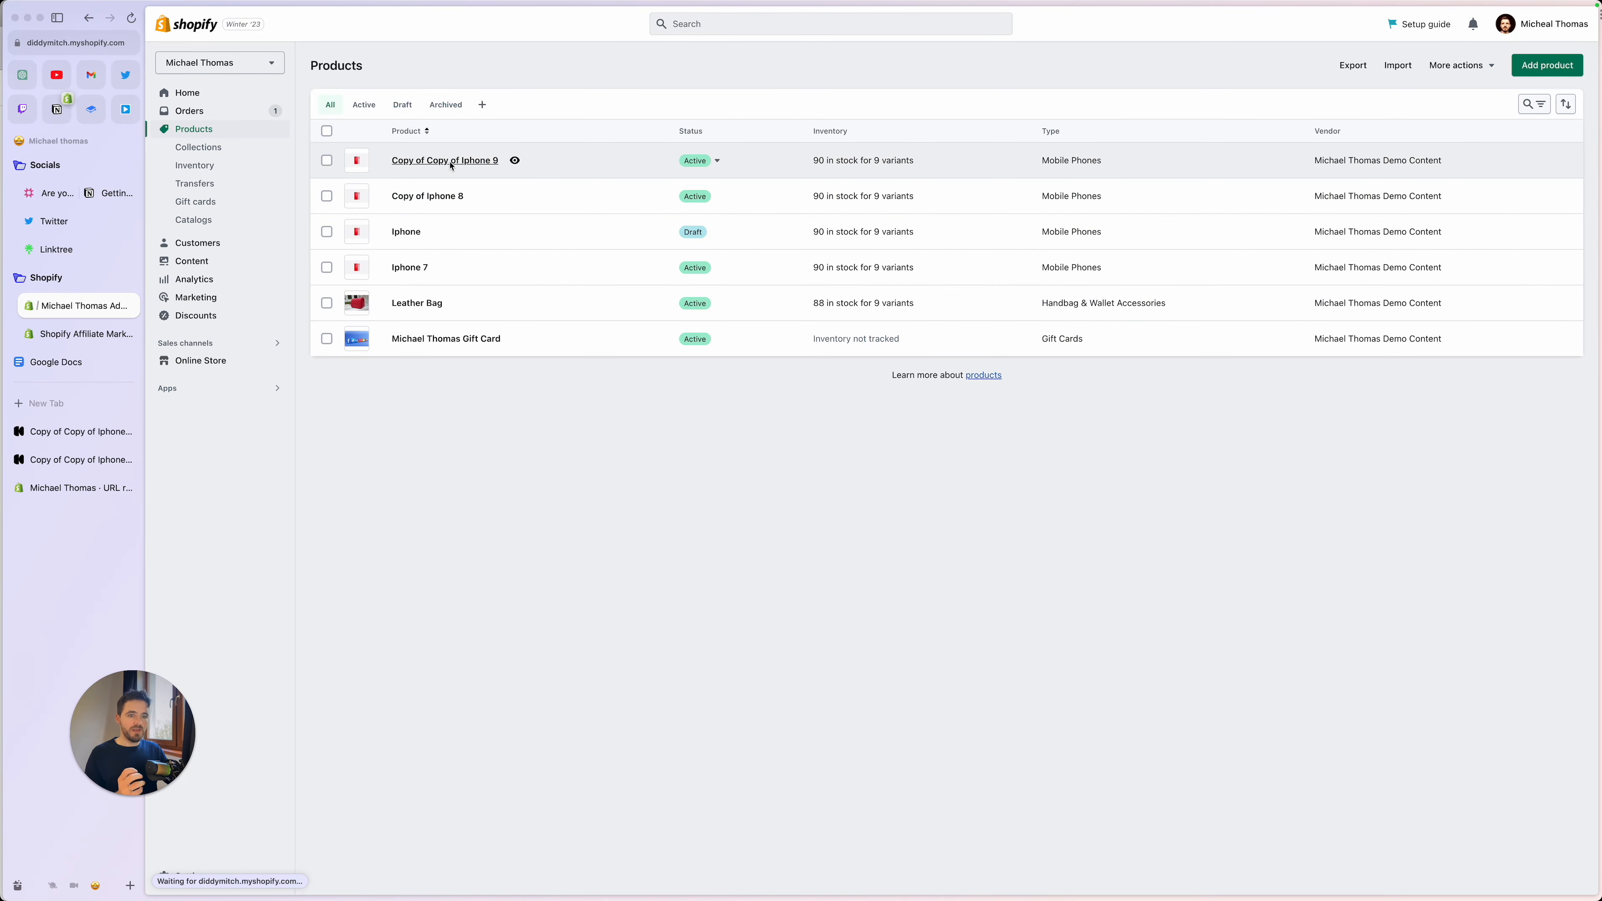
pyautogui.click(450, 161)
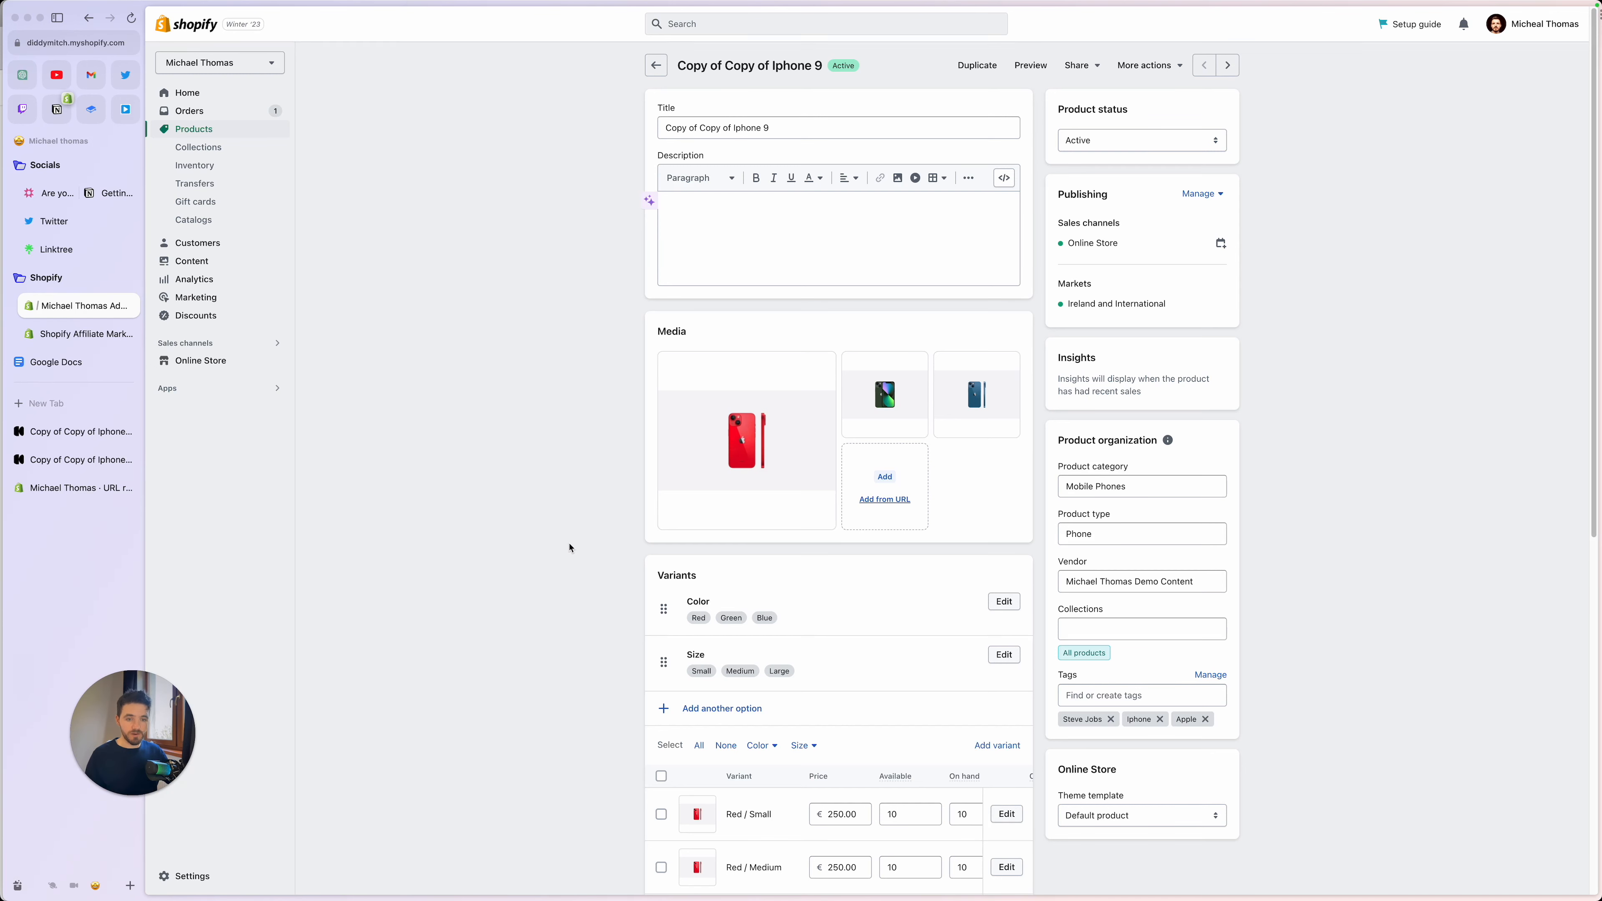
pyautogui.scroll(-10, 570, 548)
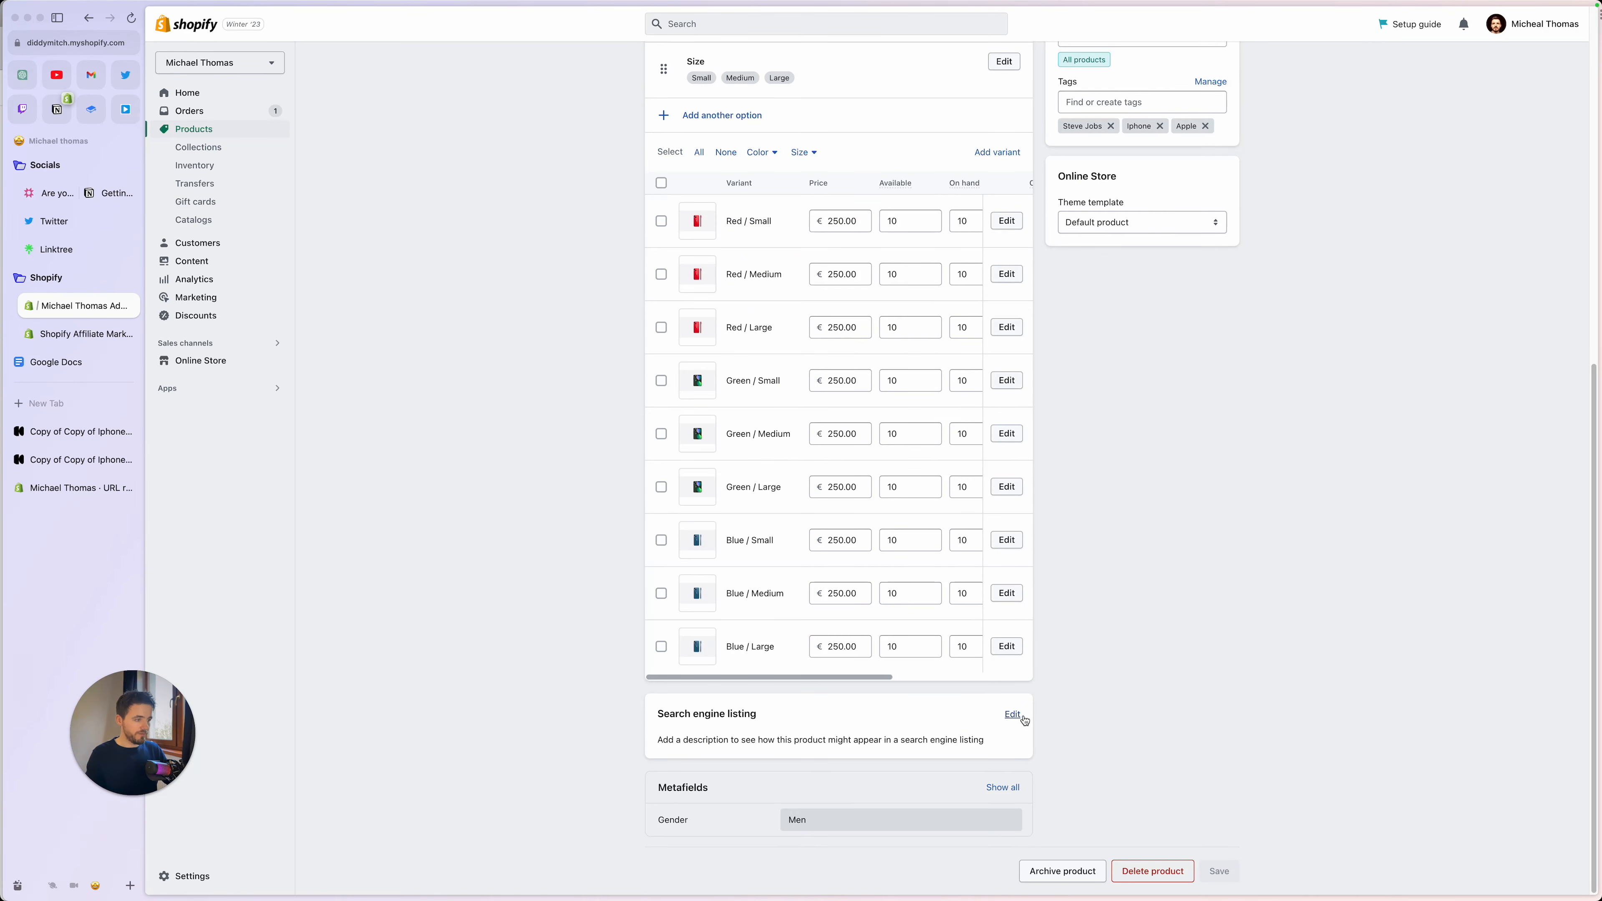
pyautogui.click(1013, 715)
pyautogui.scroll(-4, 1015, 719)
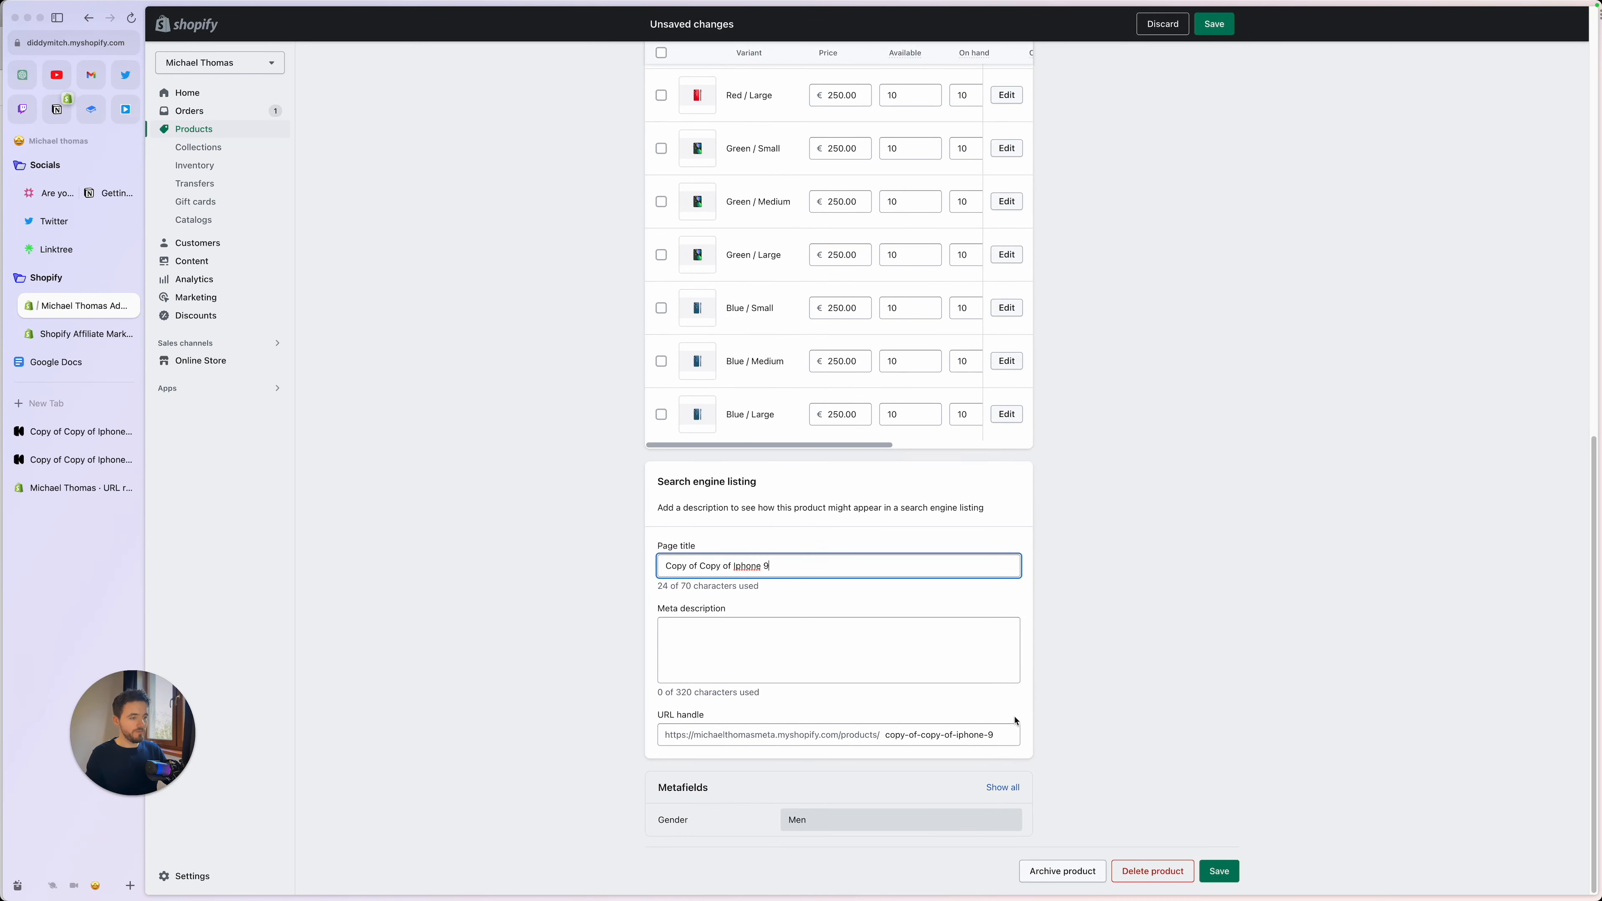
# - Try changing the product's URL handle to copy-of-copy-of-iphone-91
pyautogui.click(1008, 734)
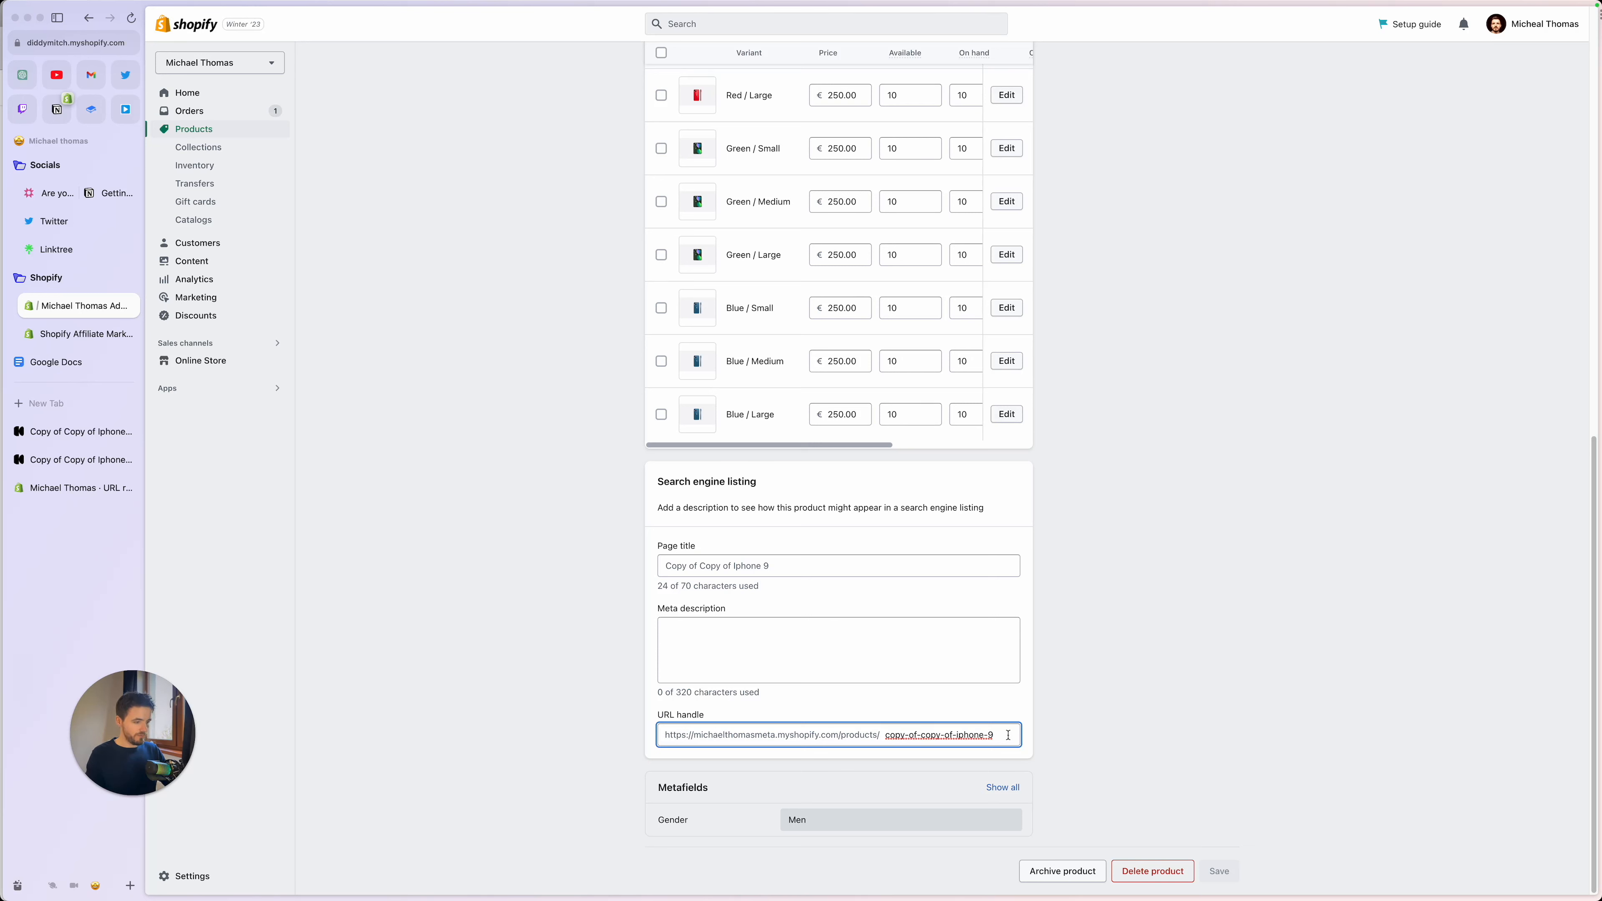
pyautogui.write('1')
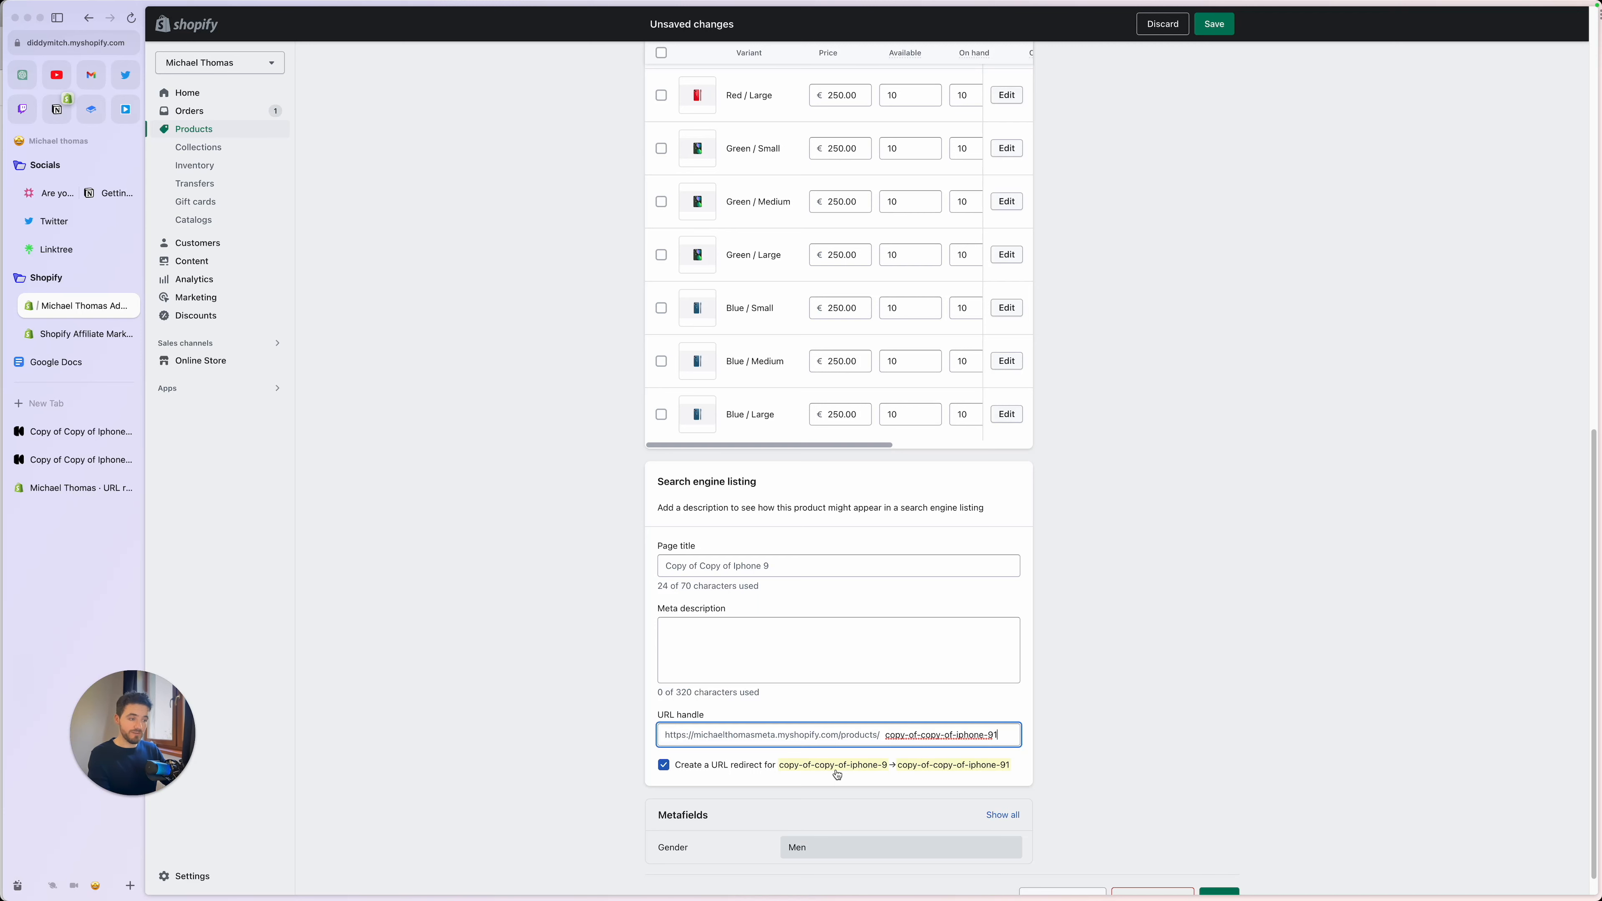
pyautogui.click(490, 512)
# - Return to the product list without saving the product changes and open all listed products in the bulk editor
pyautogui.click(200, 130)
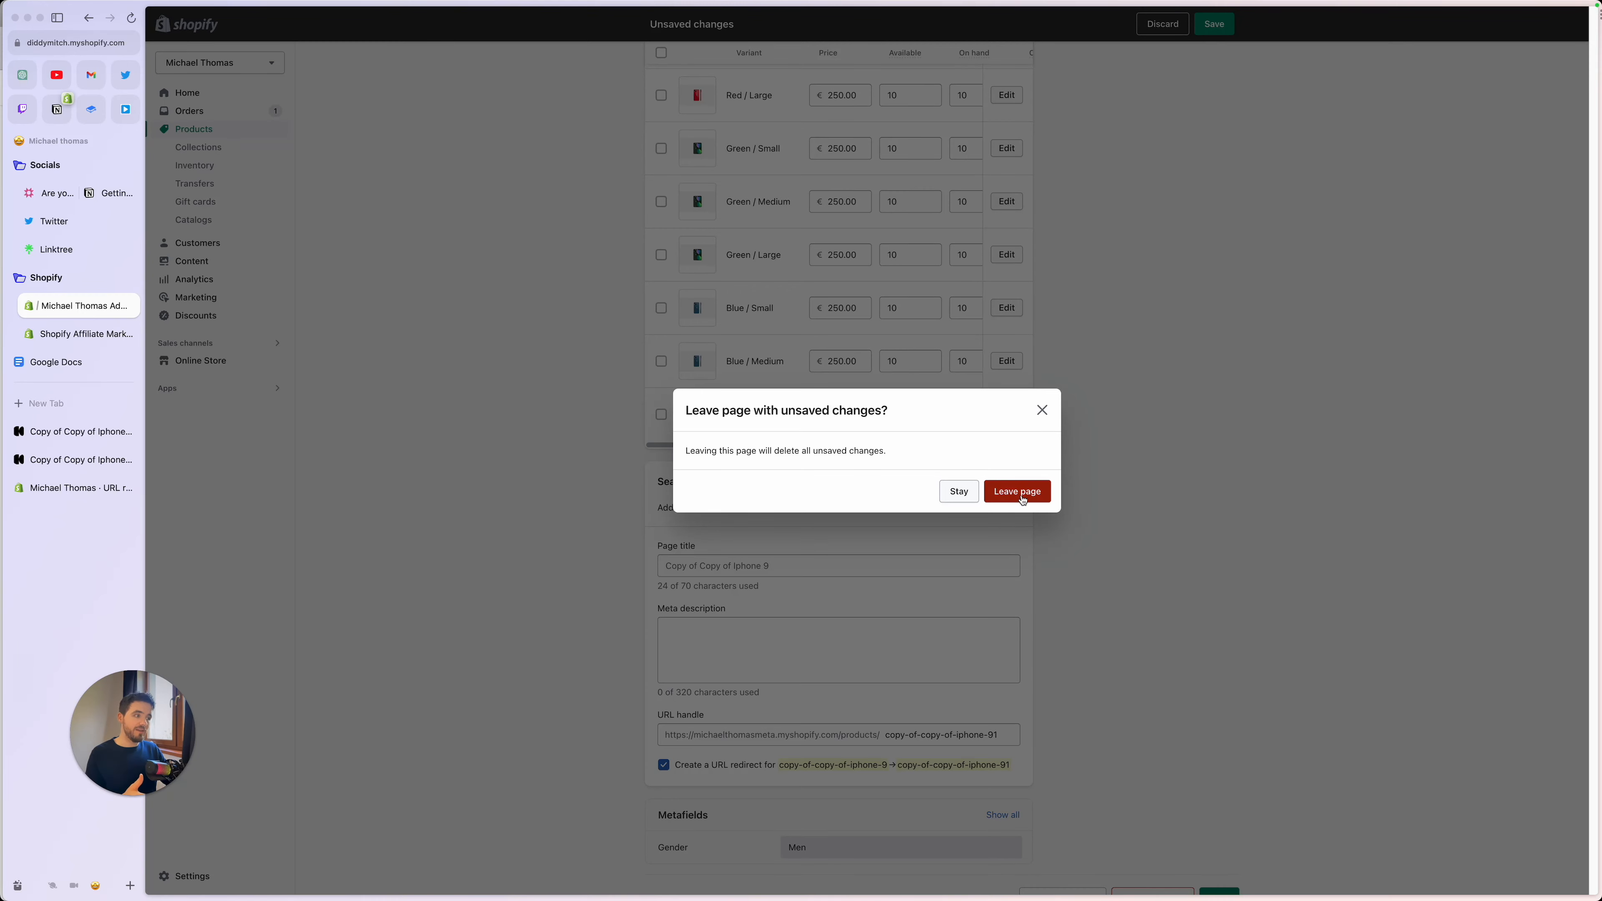
pyautogui.click(1028, 493)
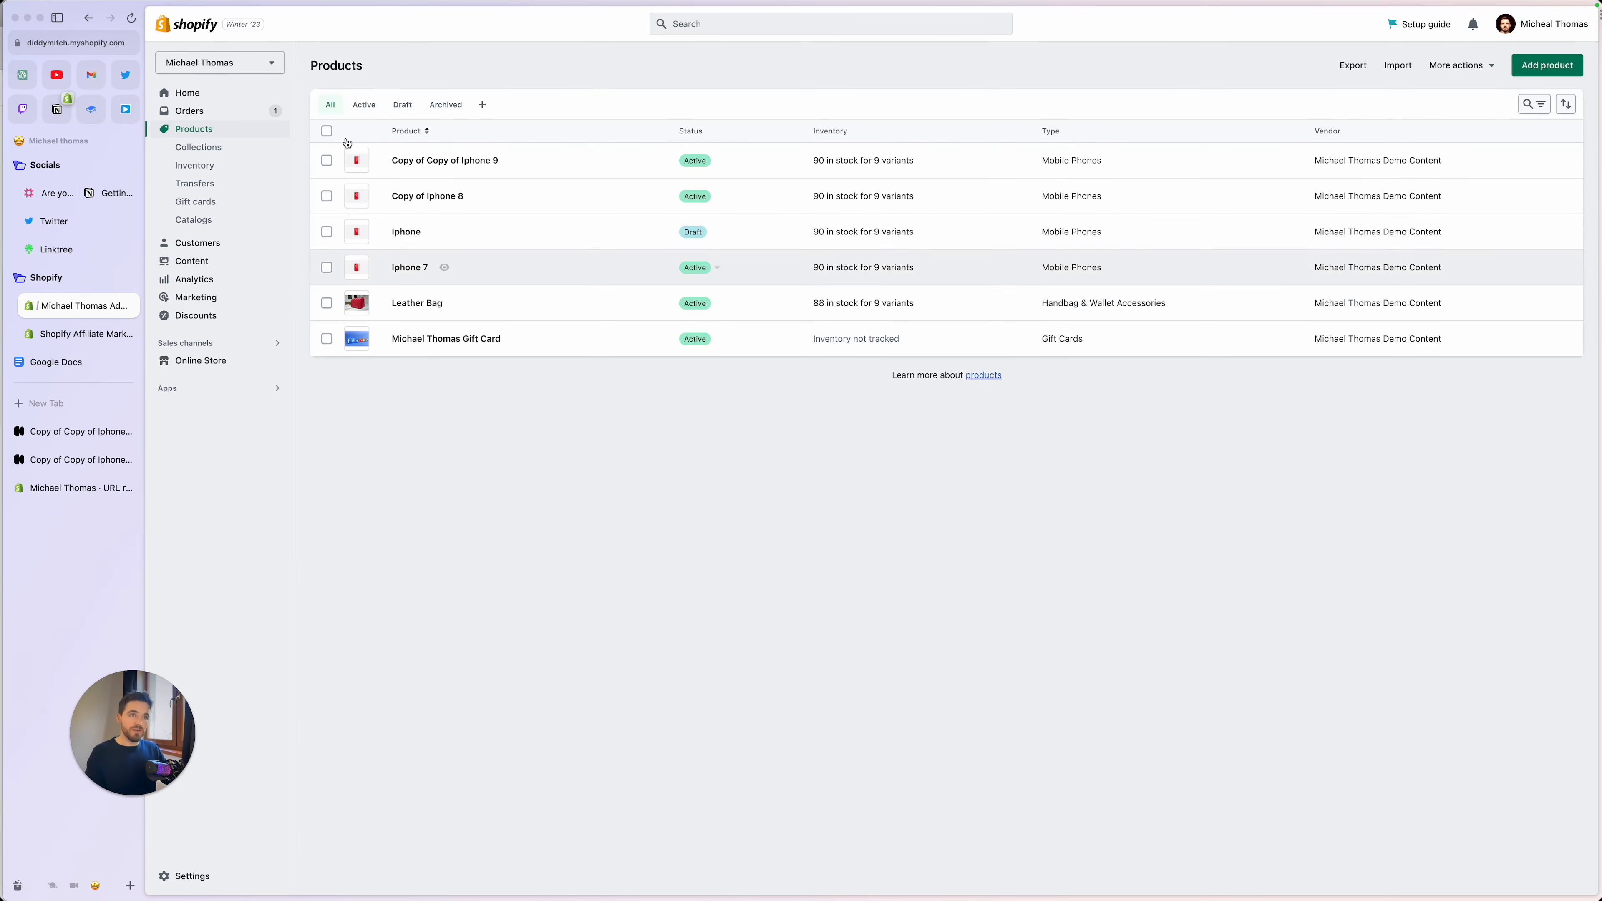
pyautogui.click(326, 131)
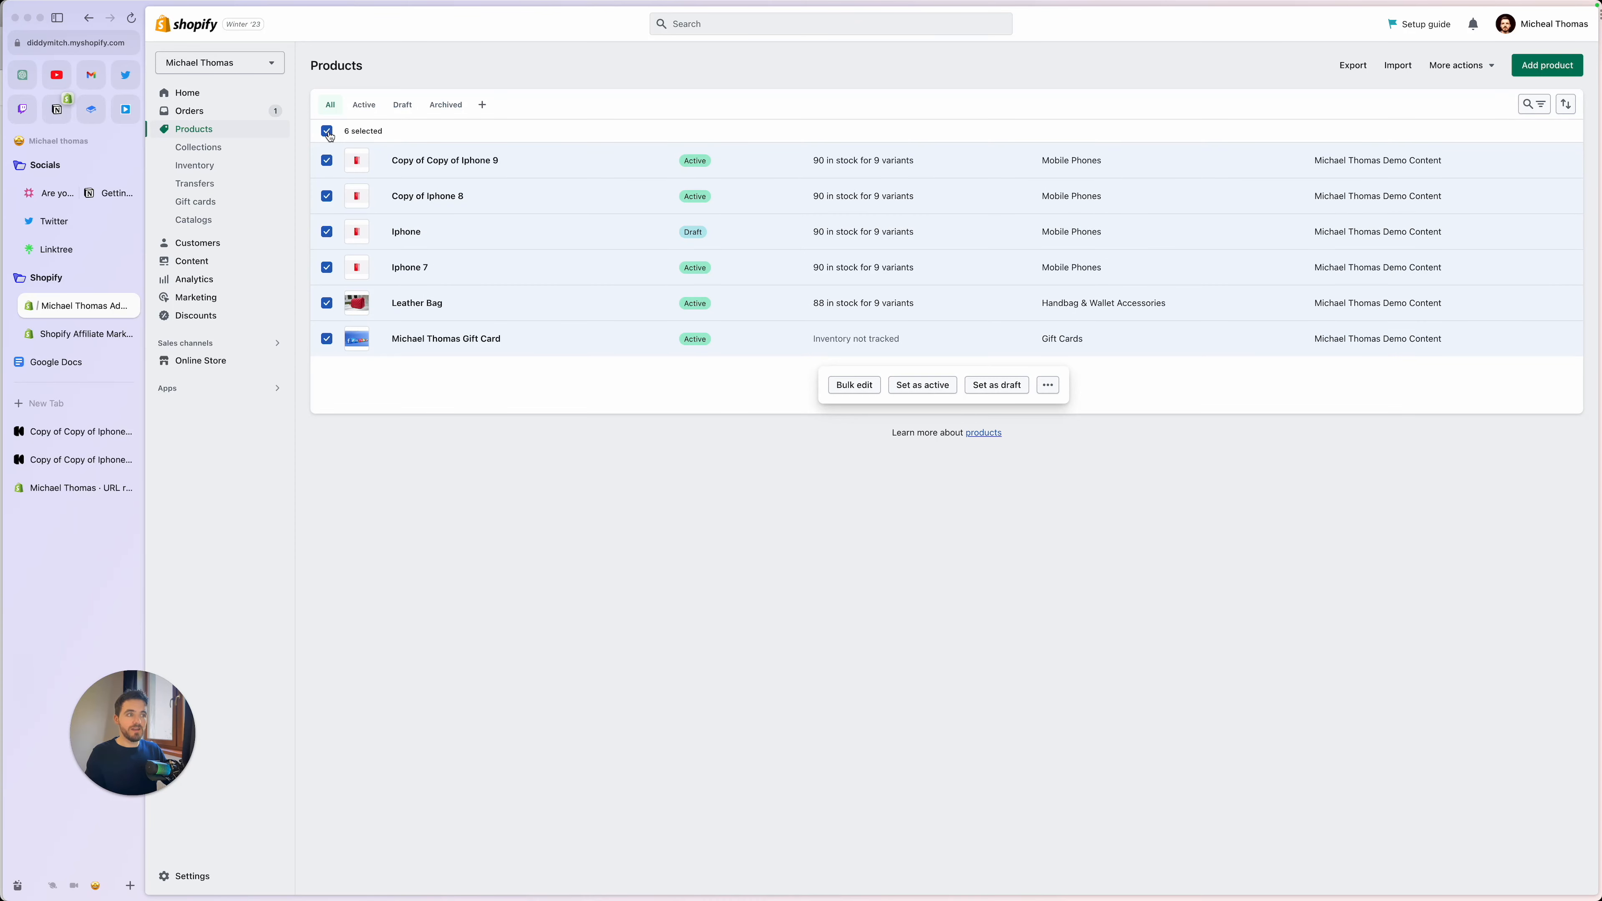
pyautogui.click(855, 384)
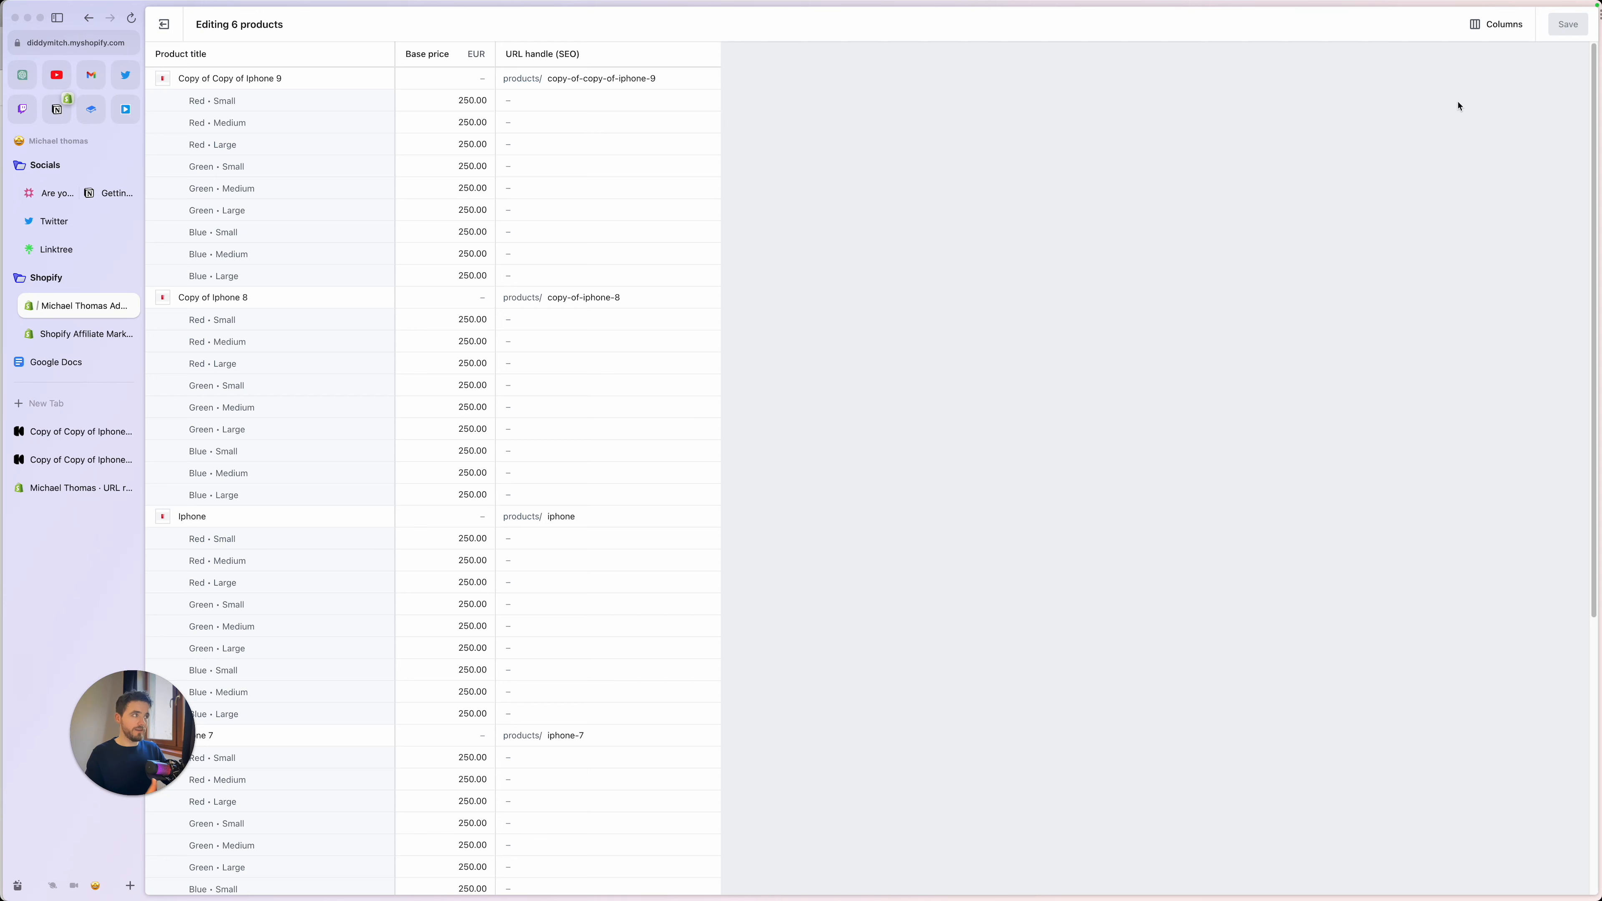
# - Hide the Base price column in the bulk editor, then search the column fields for "url" and keep URL handle (SEO) enabled
pyautogui.click(1496, 24)
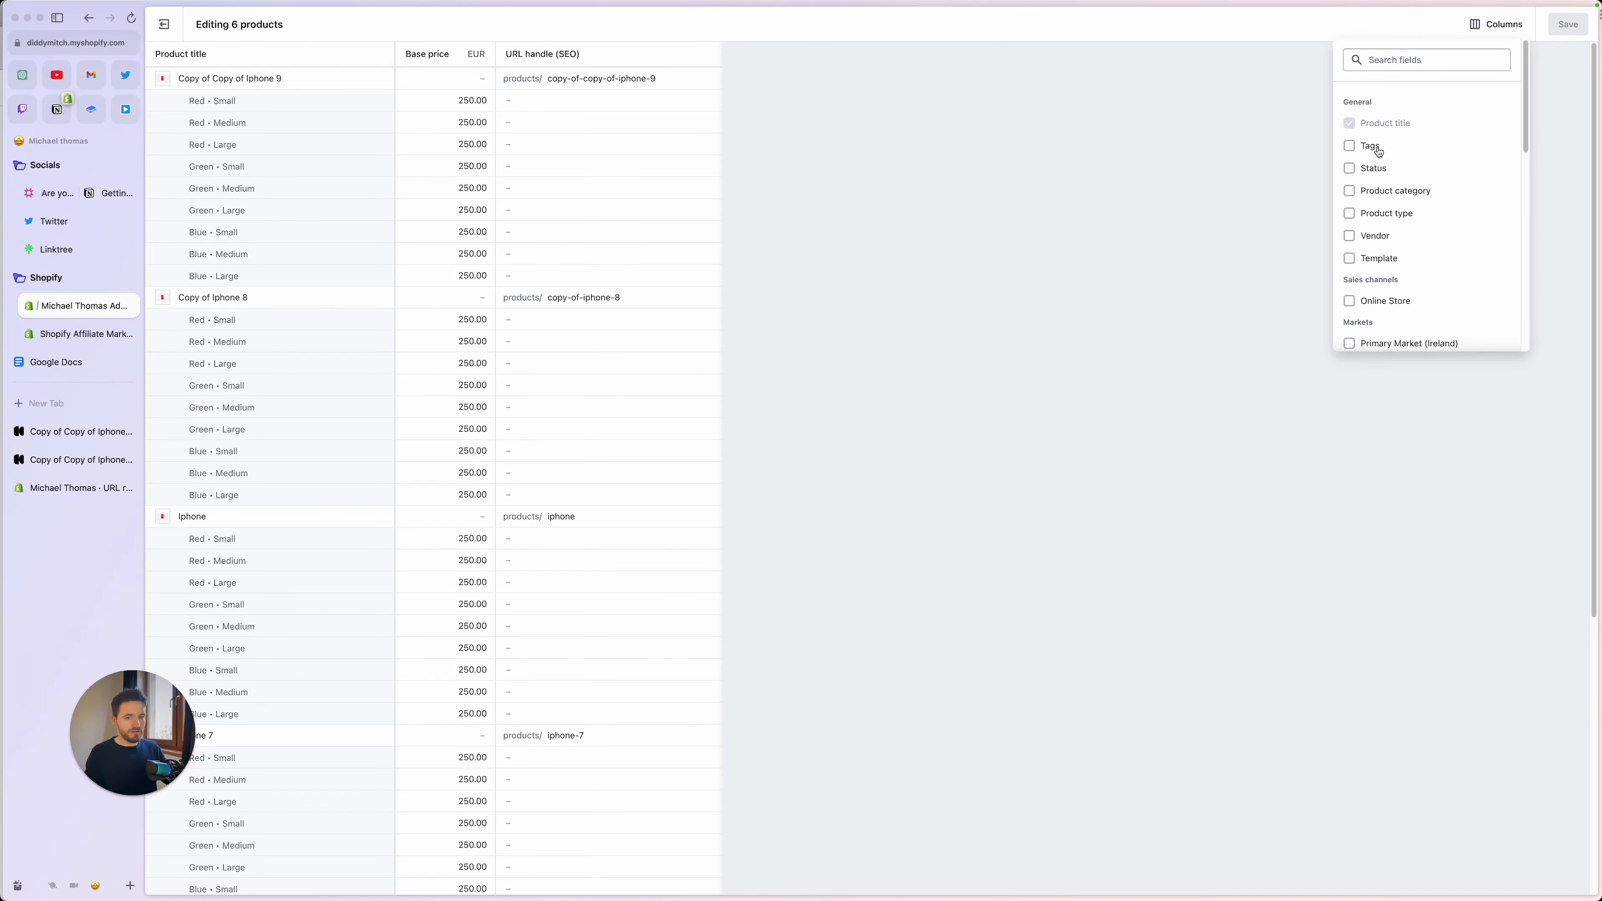
pyautogui.scroll(-3, 1368, 164)
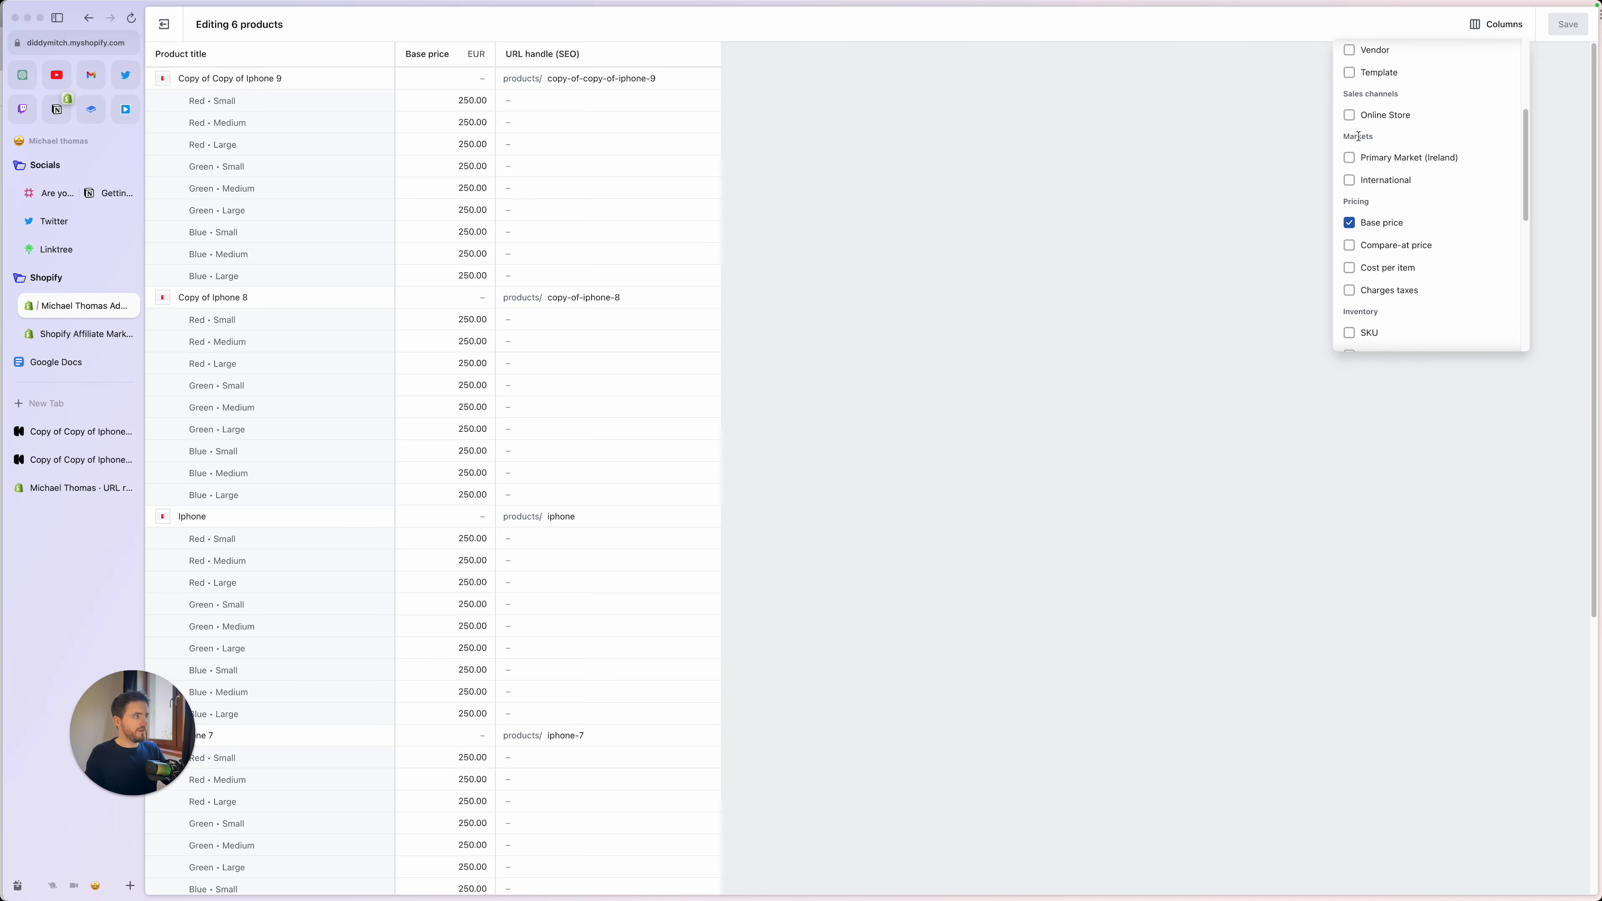
pyautogui.click(1349, 220)
pyautogui.scroll(5, 1353, 220)
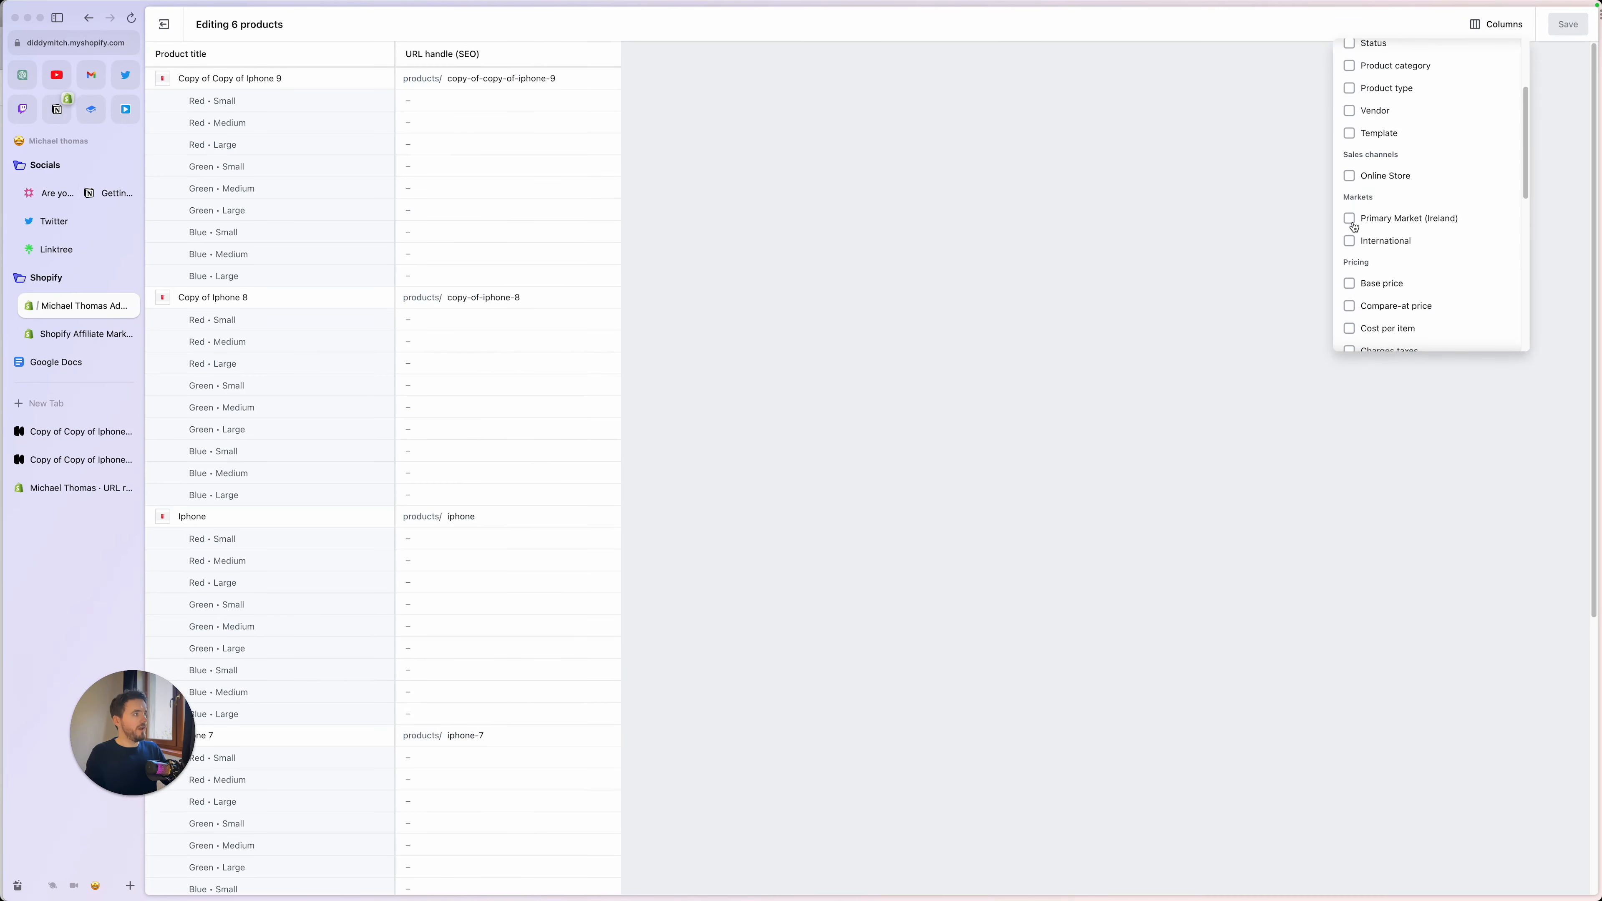
pyautogui.click(1404, 59)
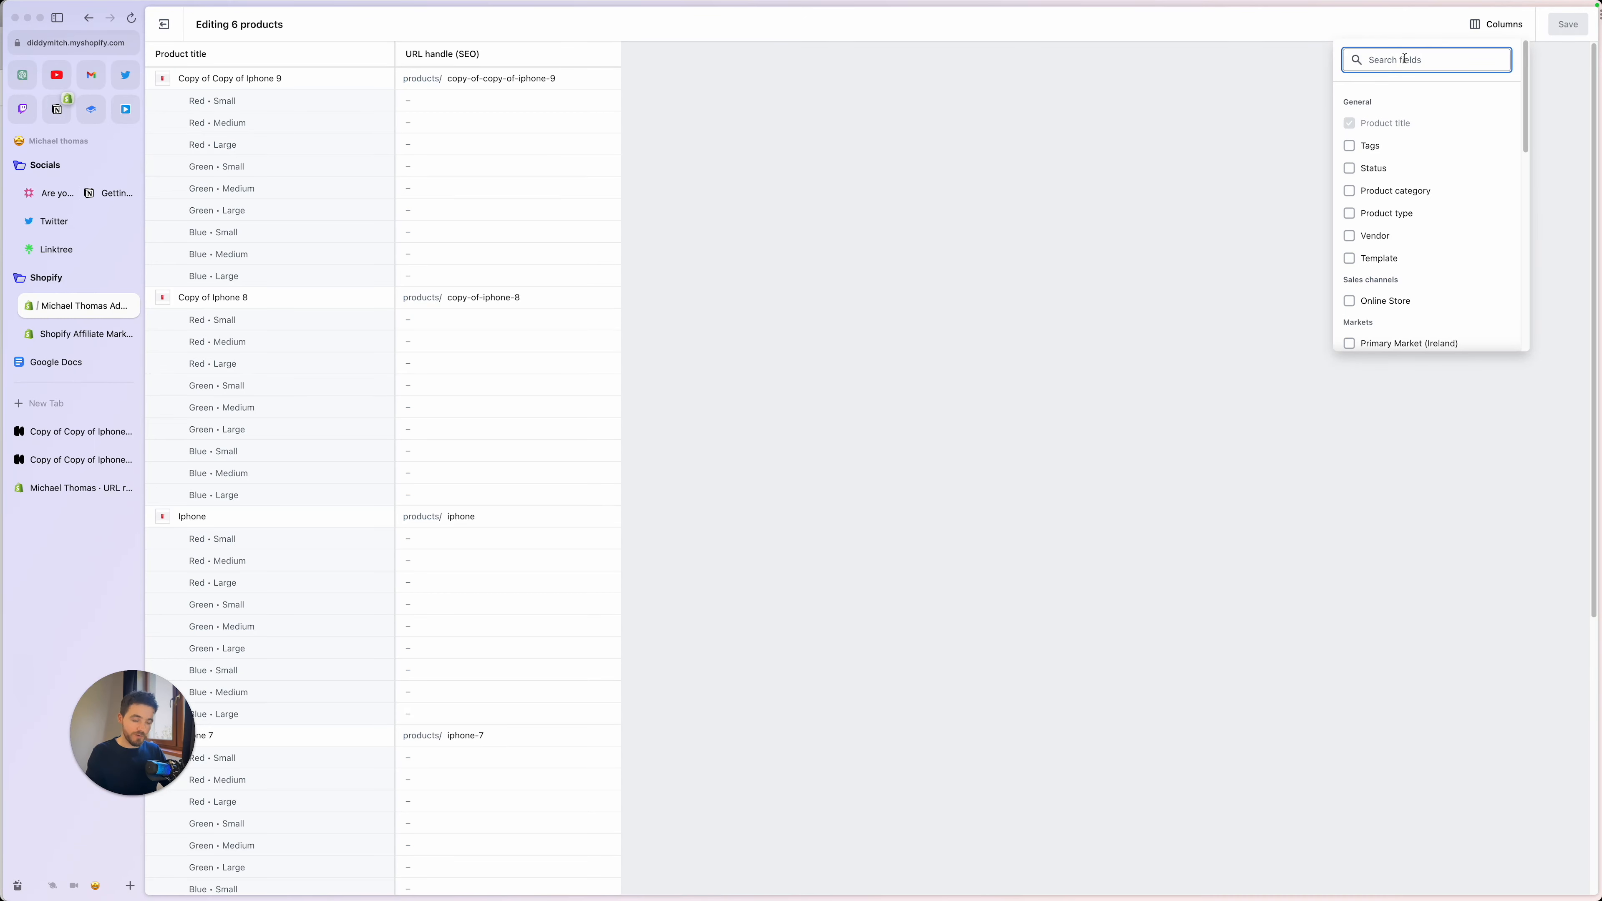
pyautogui.write('u')
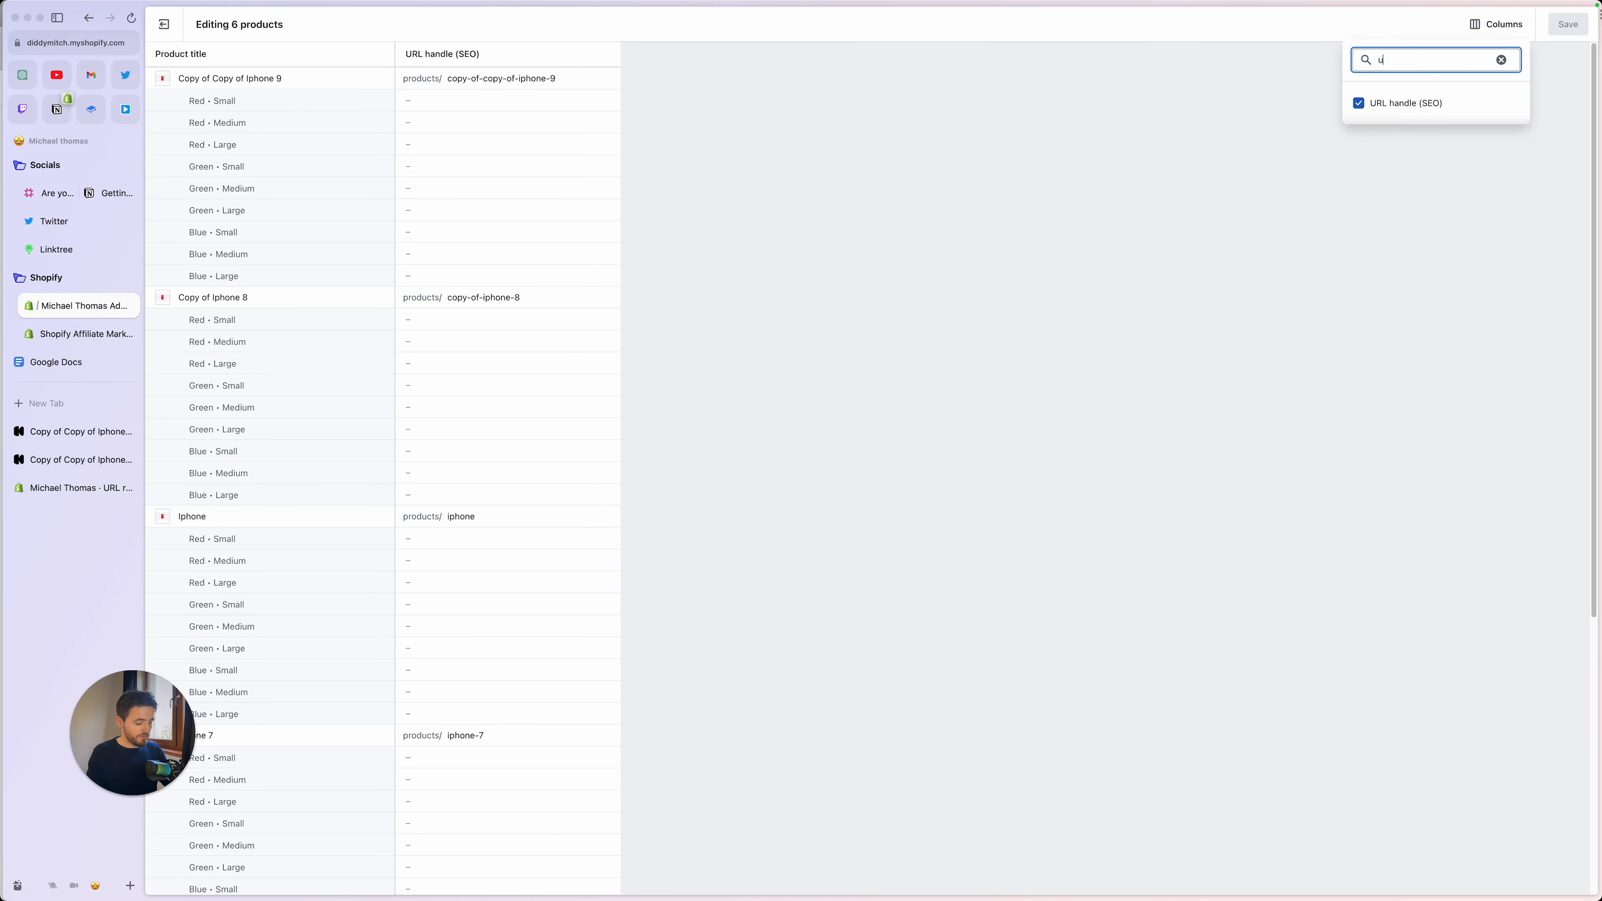
pyautogui.write('rl')
pyautogui.click(1420, 105)
pyautogui.click(1357, 103)
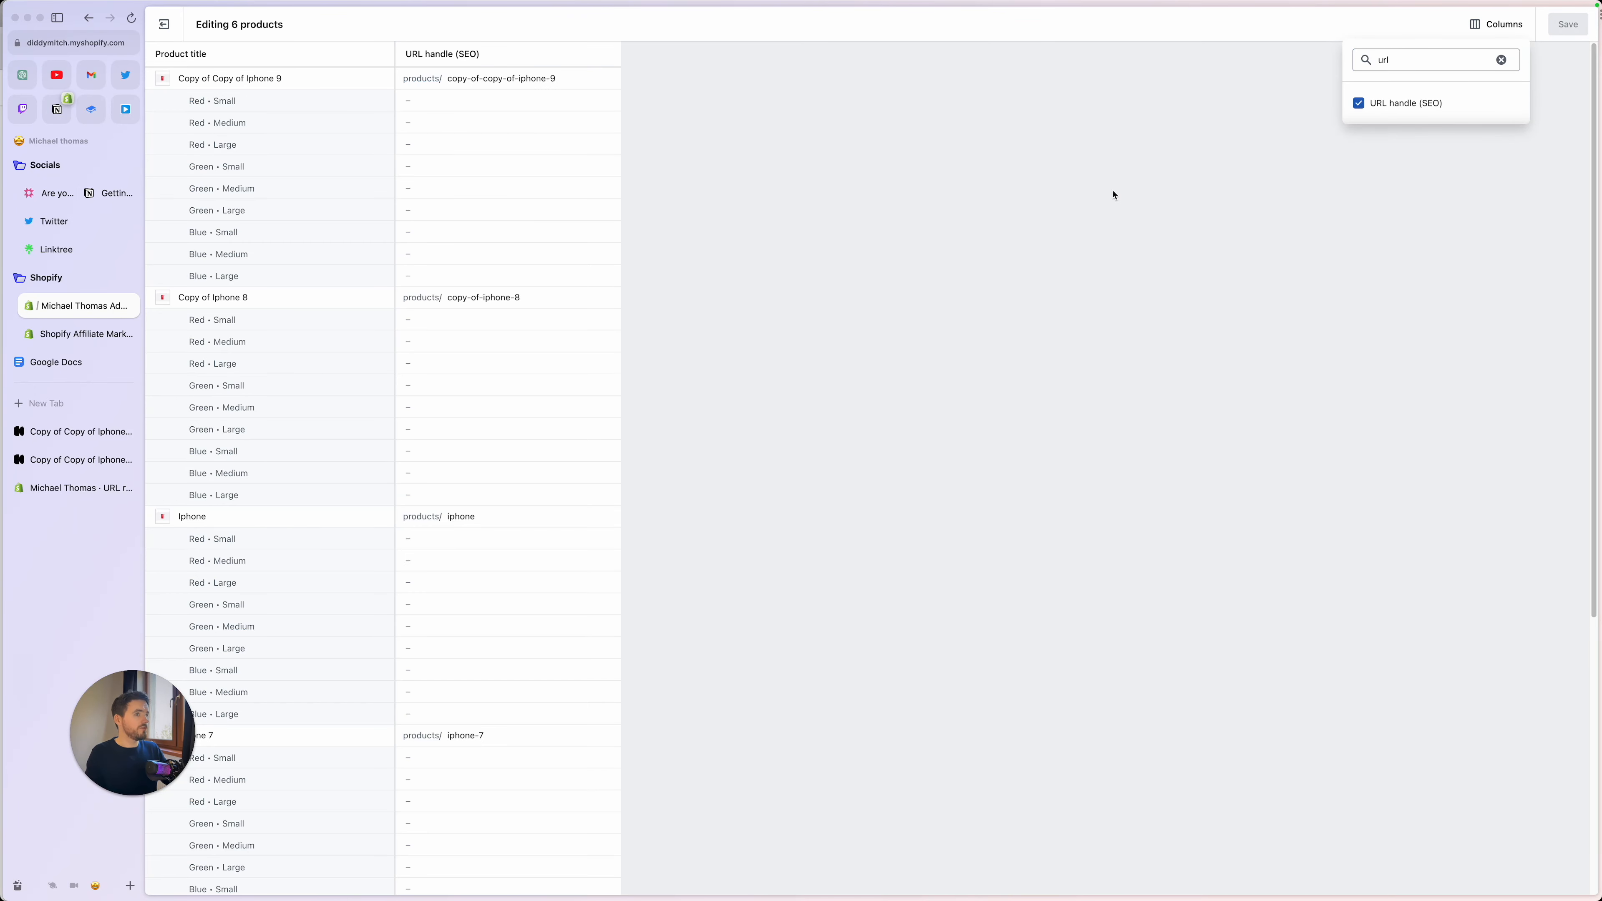
pyautogui.click(1012, 196)
# - Change the URL handle of the product Copy of Iphone 8 to copy-of-iphone-81
pyautogui.click(532, 296)
pyautogui.click(536, 298)
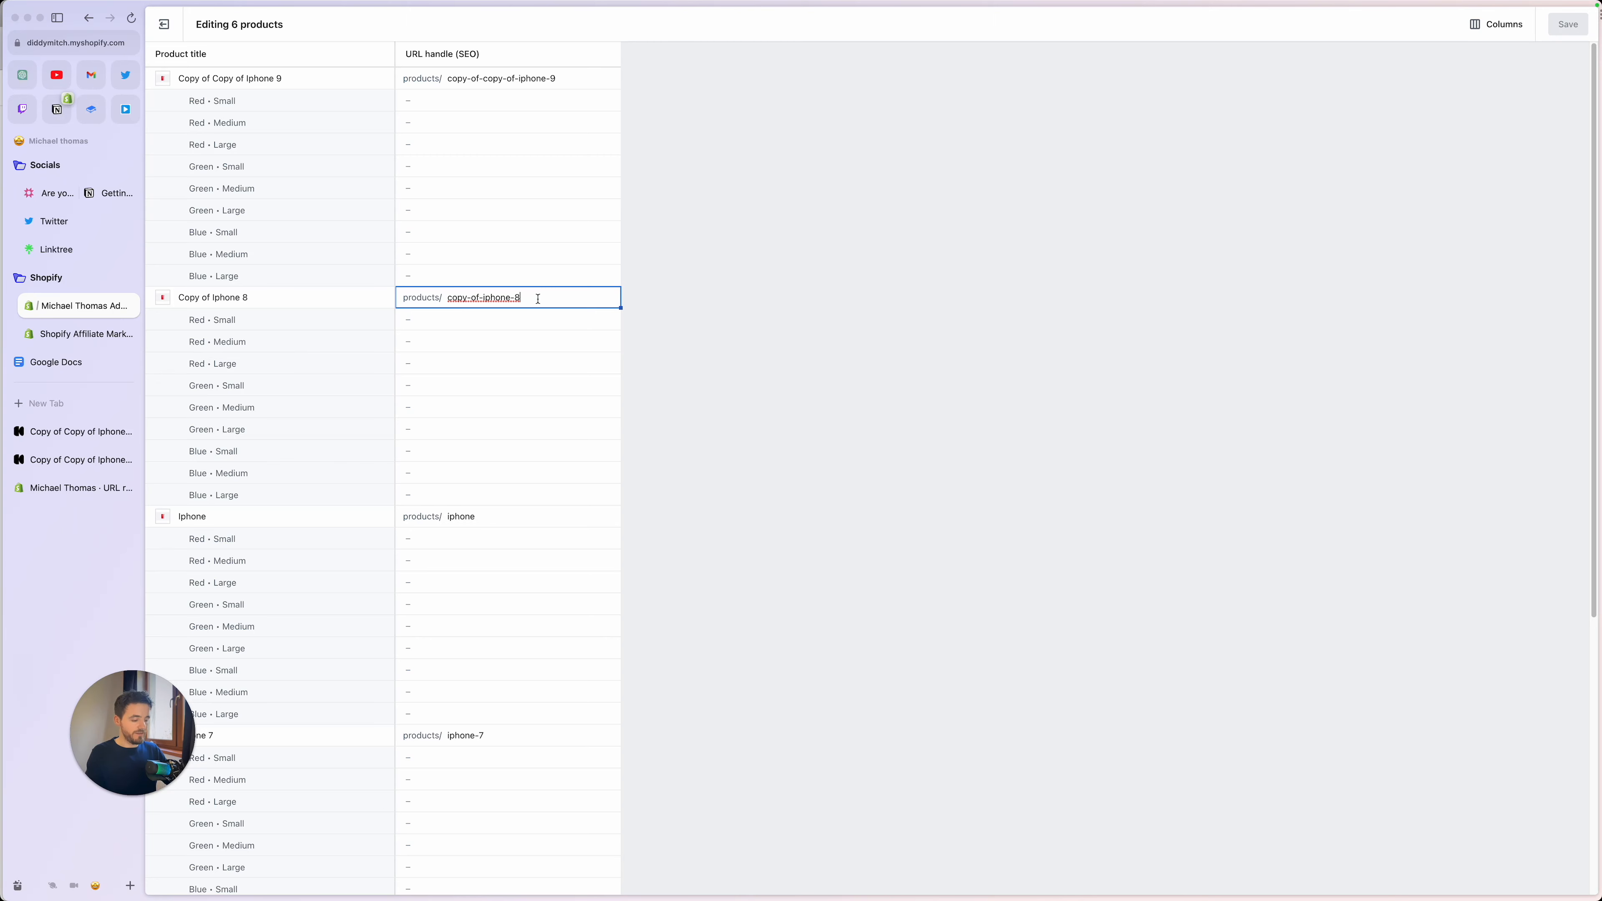
pyautogui.write('1')
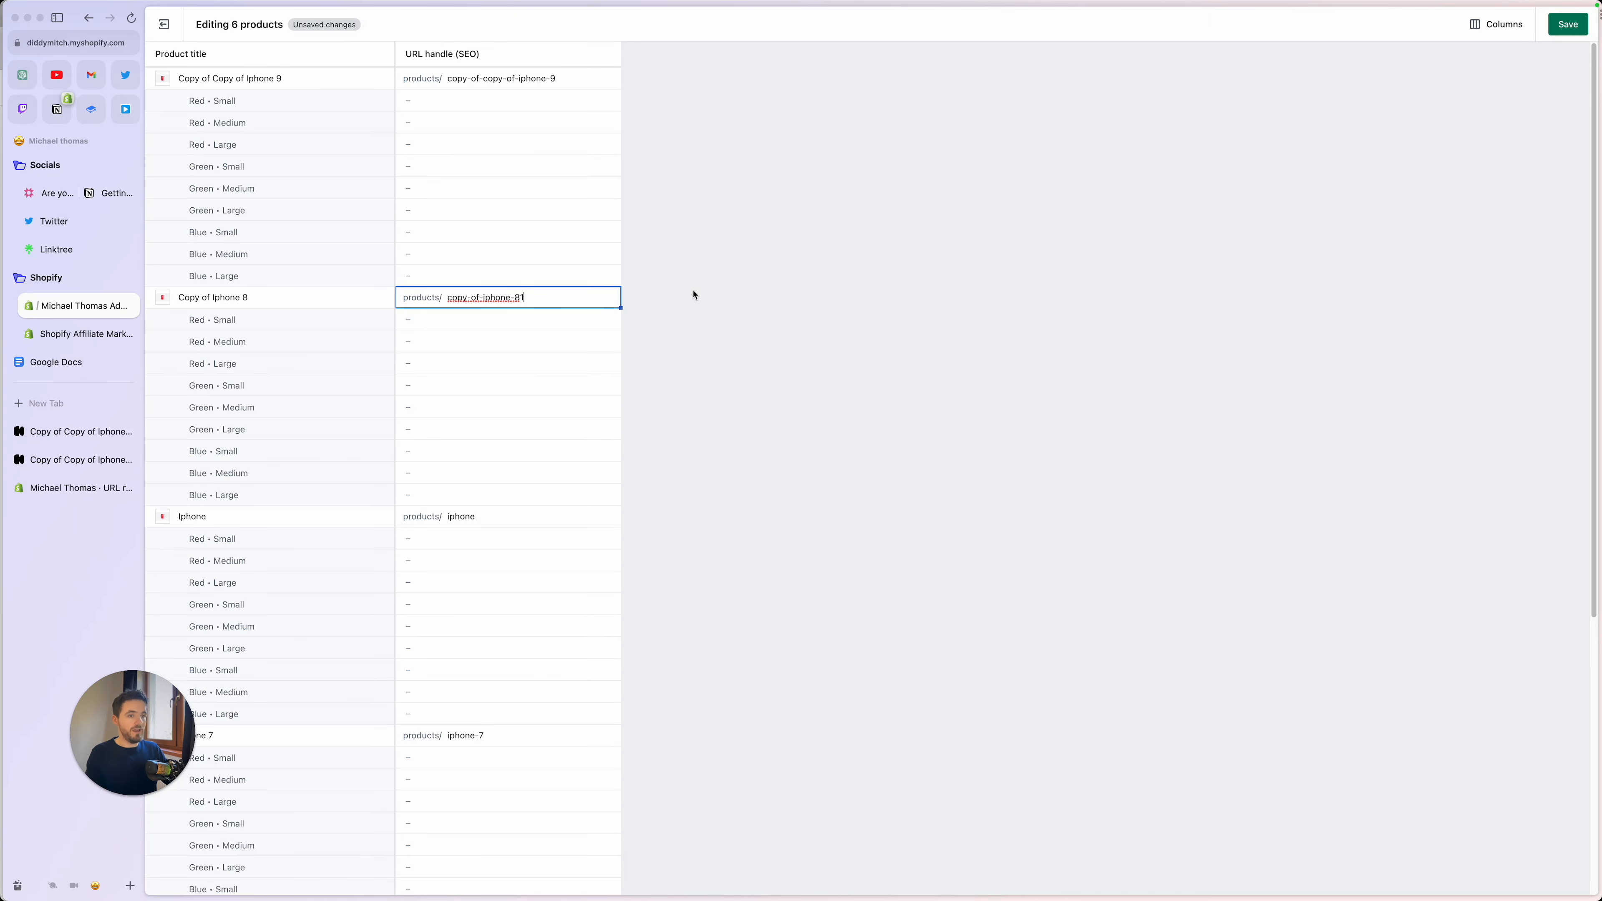